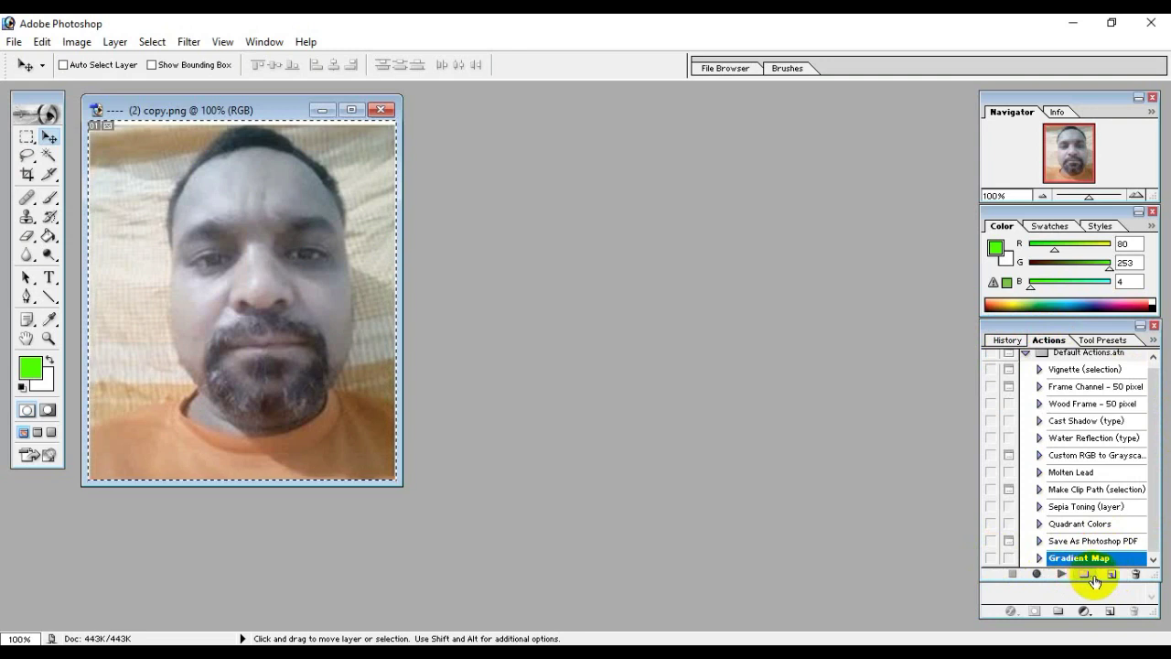
pyautogui.click(1110, 575)
pyautogui.click(707, 304)
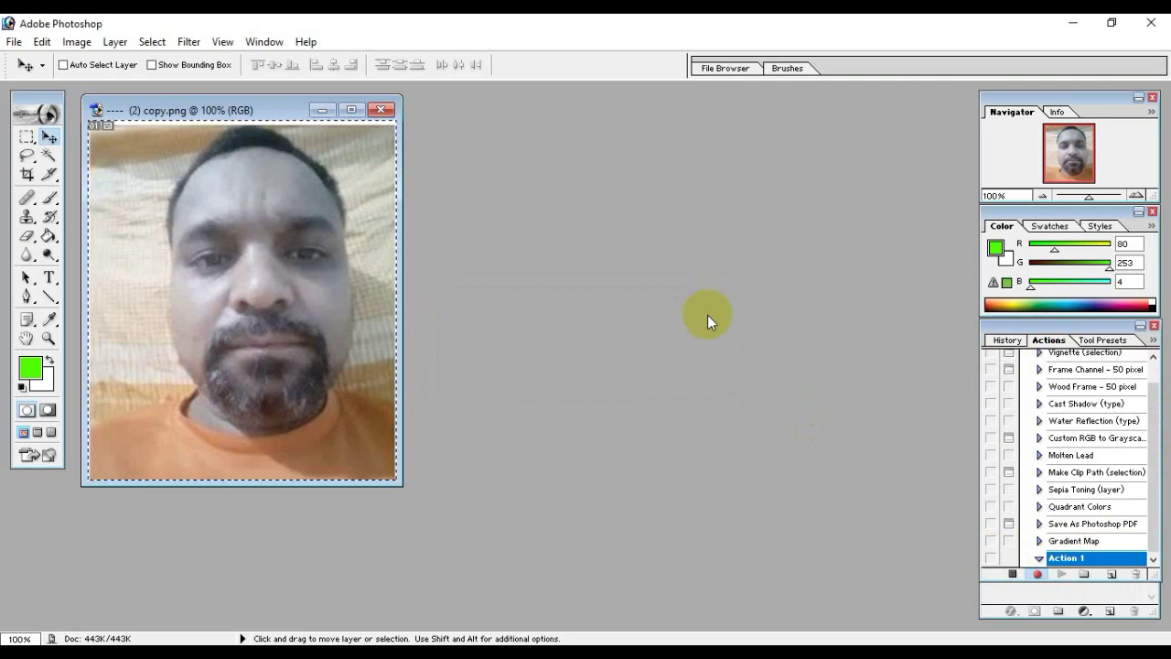
pyautogui.click(1040, 575)
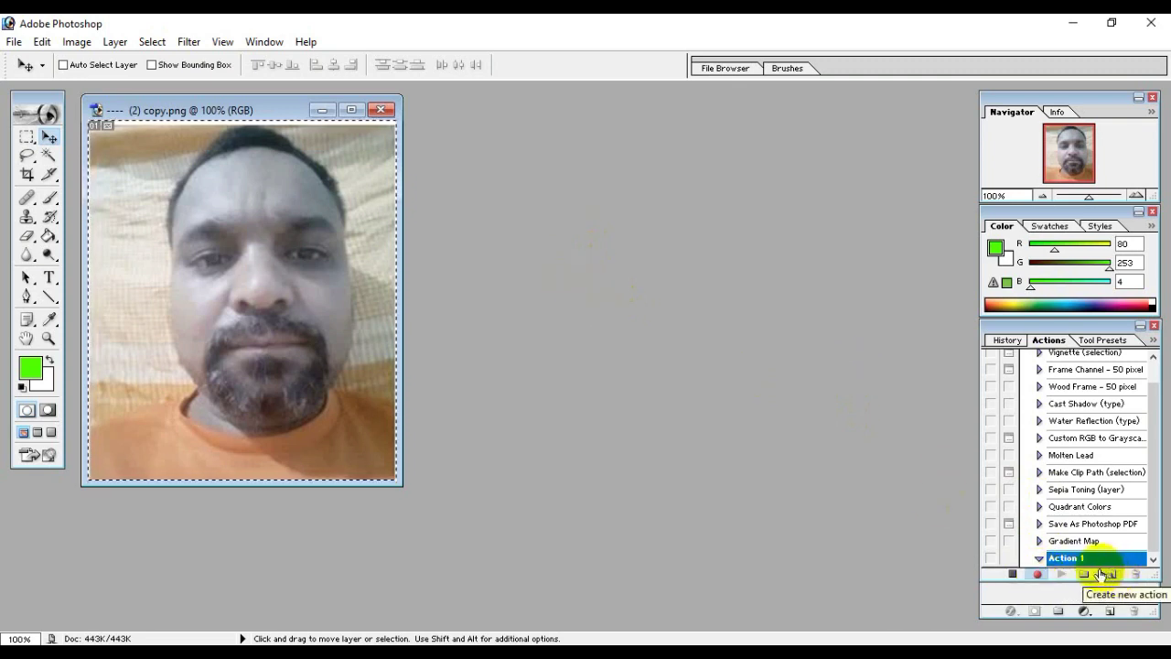
pyautogui.click(1012, 574)
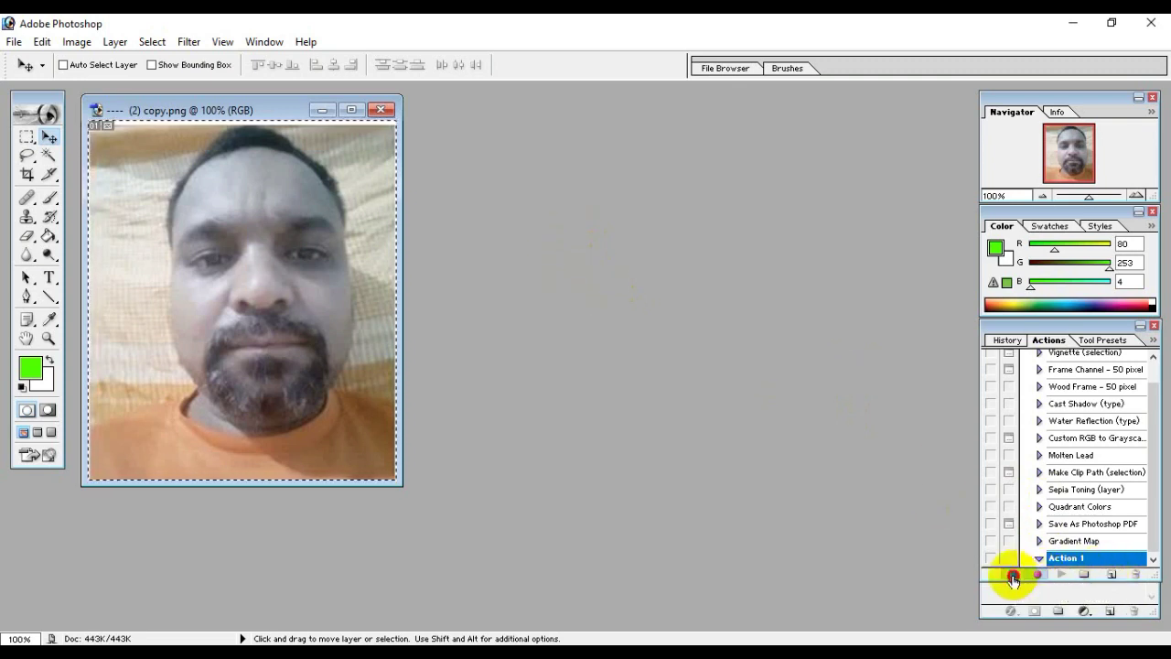
pyautogui.click(1134, 574)
pyautogui.click(555, 271)
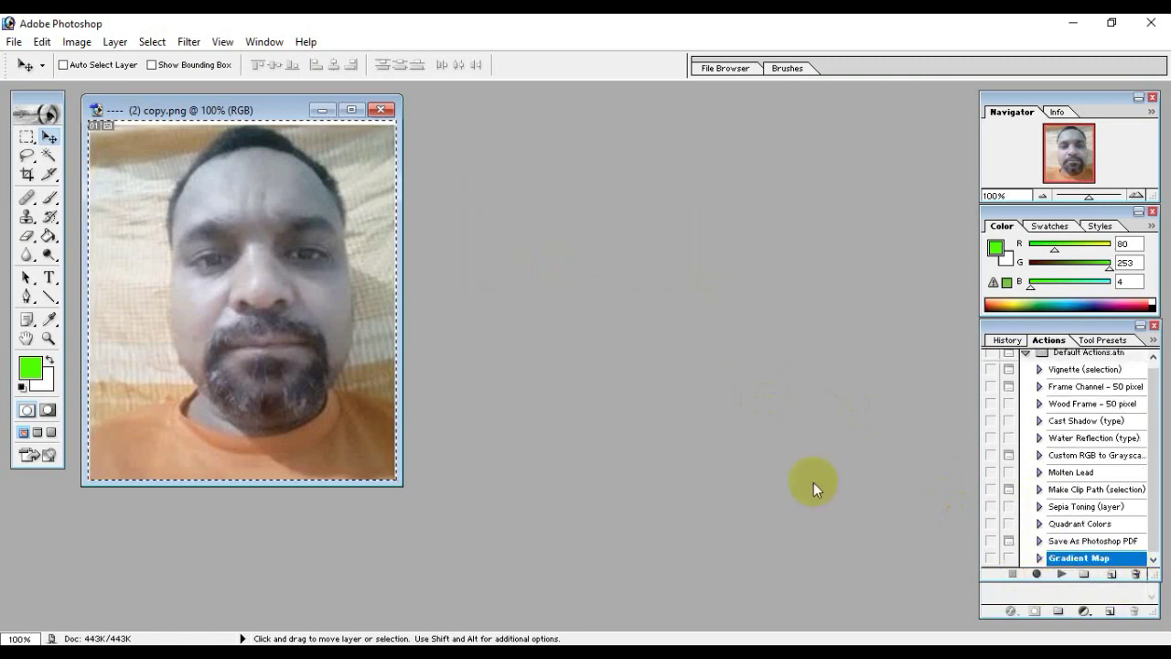
# Create an action in the Default Actions.atn set with F6 as its function key and start recording it
pyautogui.click(1110, 575)
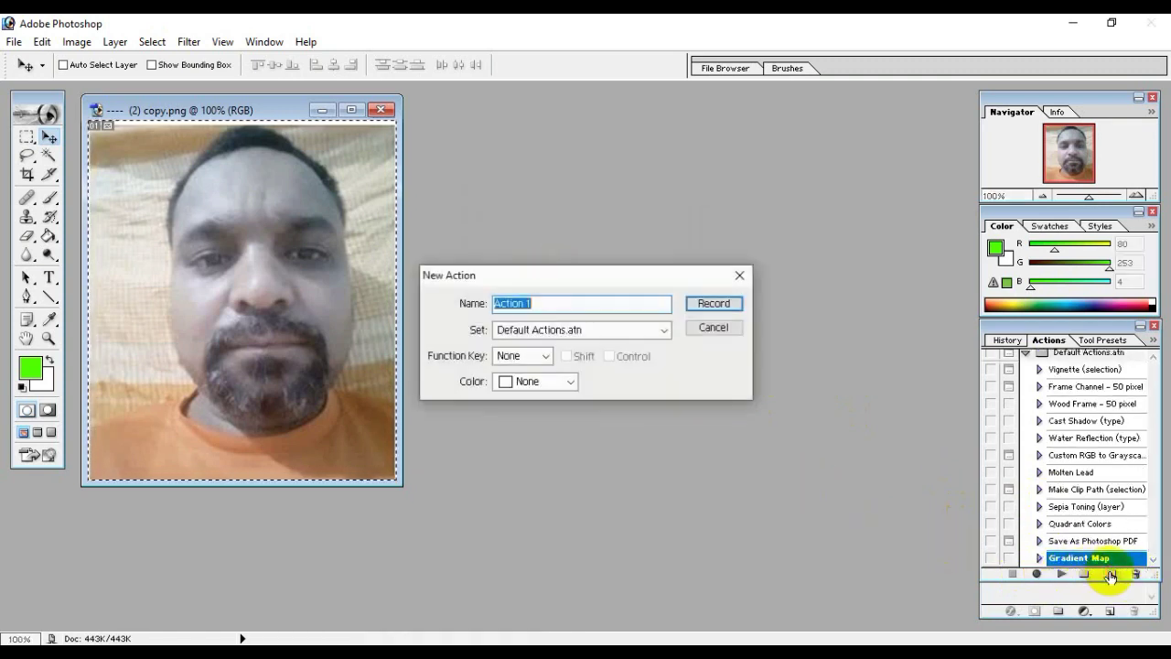
pyautogui.click(523, 356)
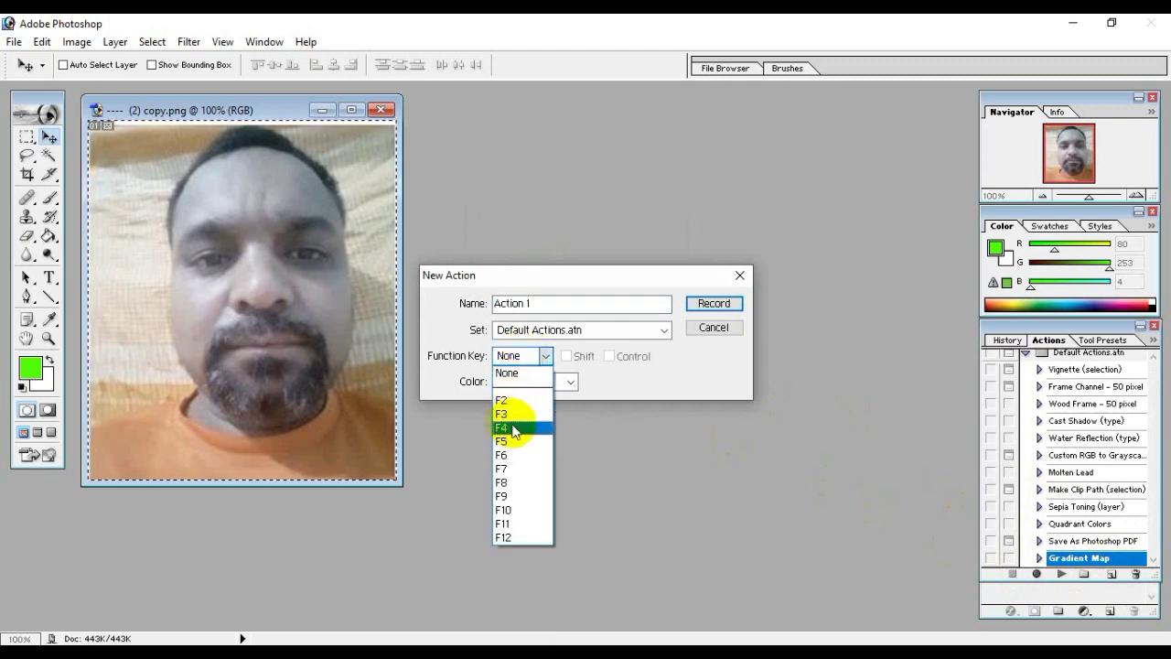
pyautogui.click(515, 455)
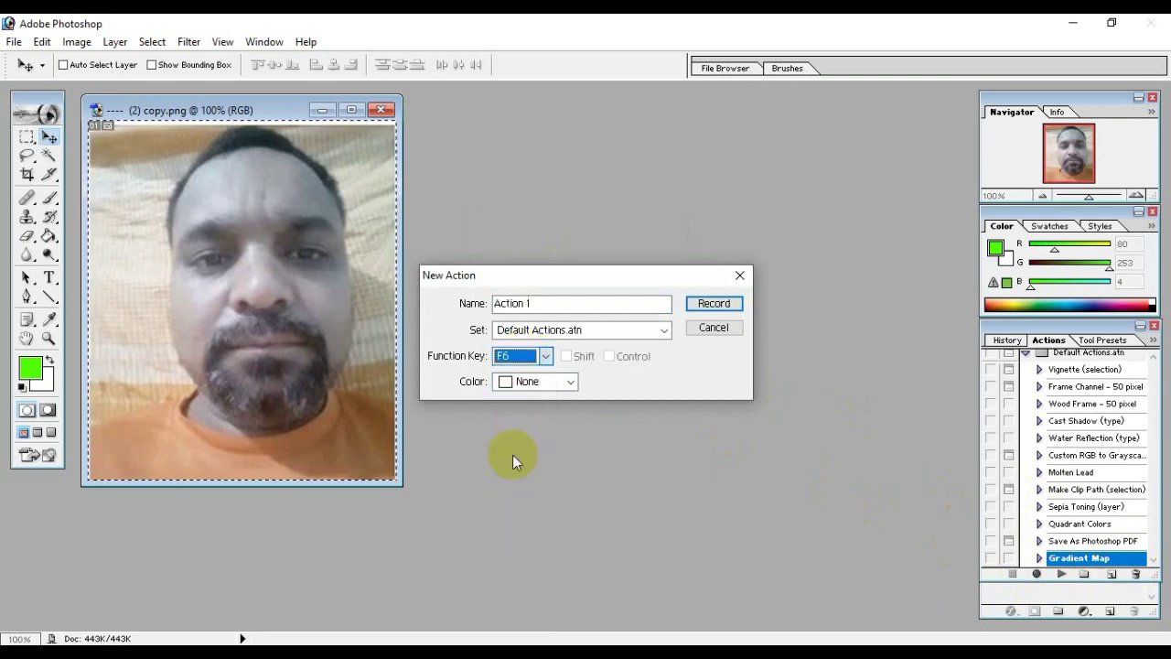
pyautogui.click(714, 304)
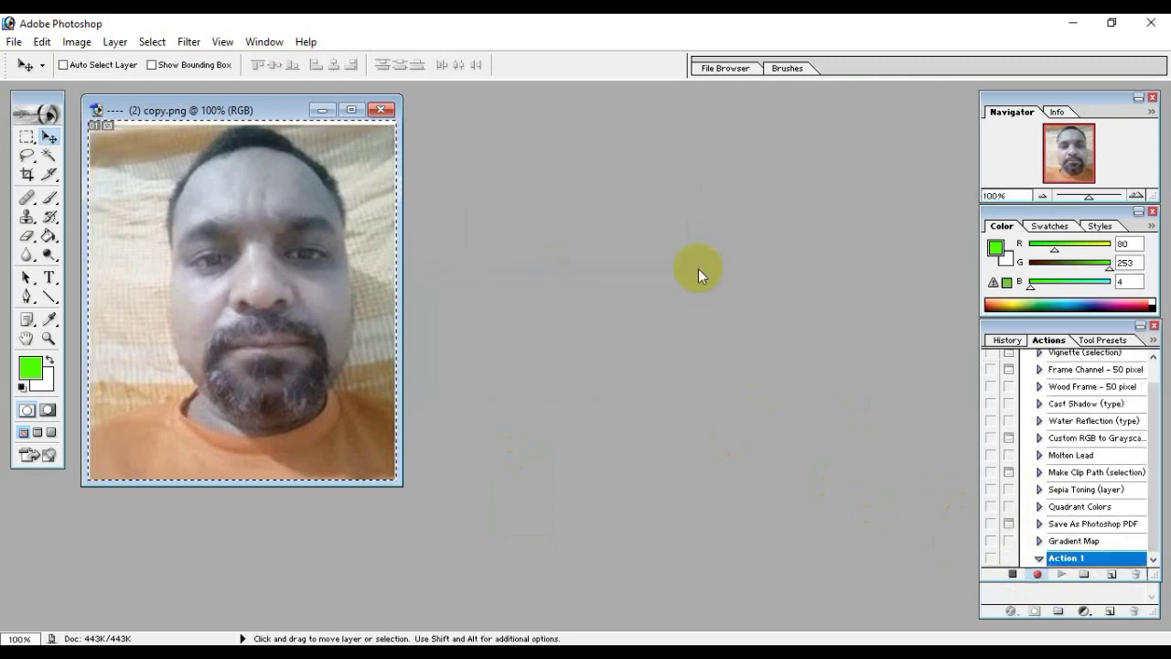
pyautogui.click(293, 233)
pyautogui.click(249, 148)
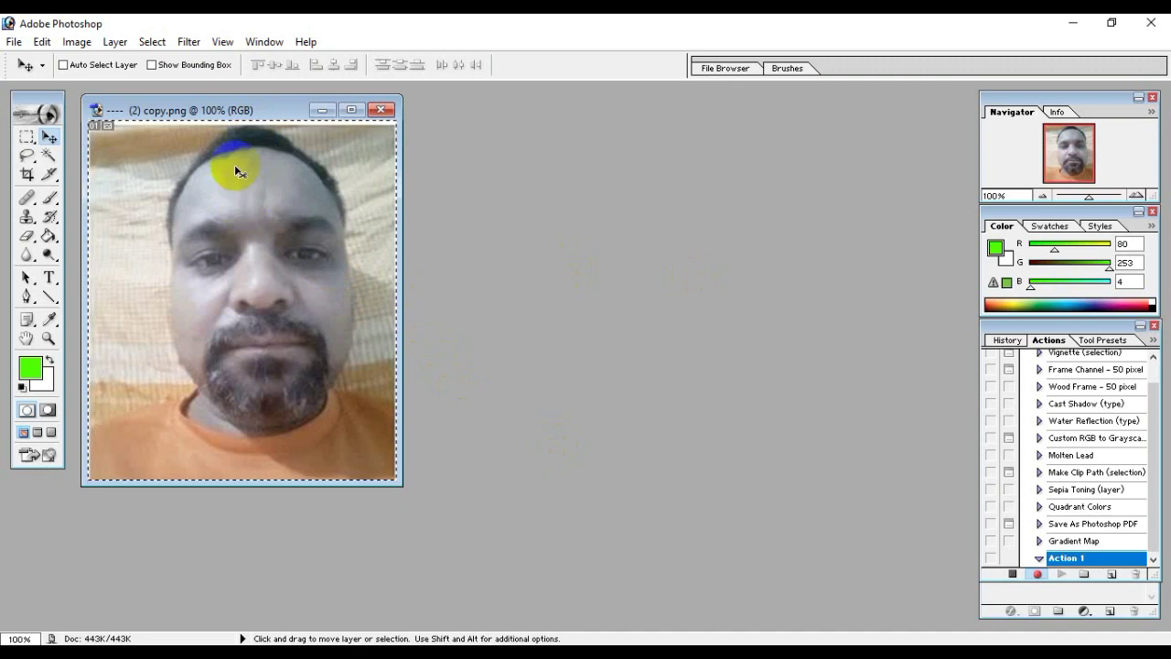
pyautogui.click(234, 126)
pyautogui.click(235, 149)
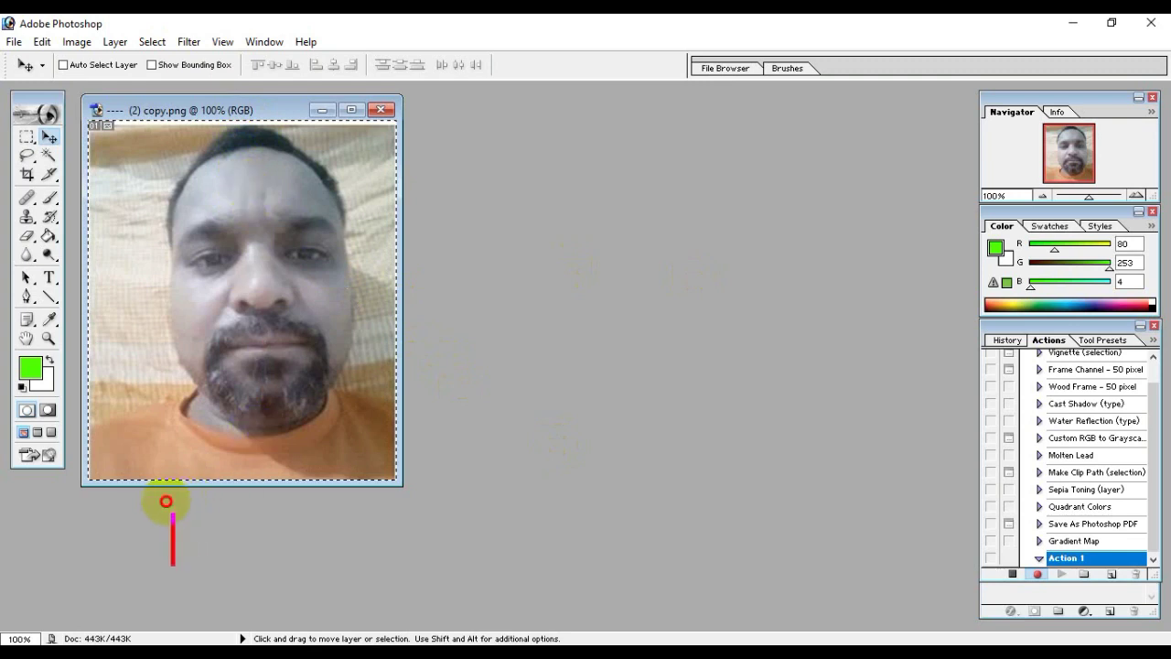
pyautogui.write('ct')
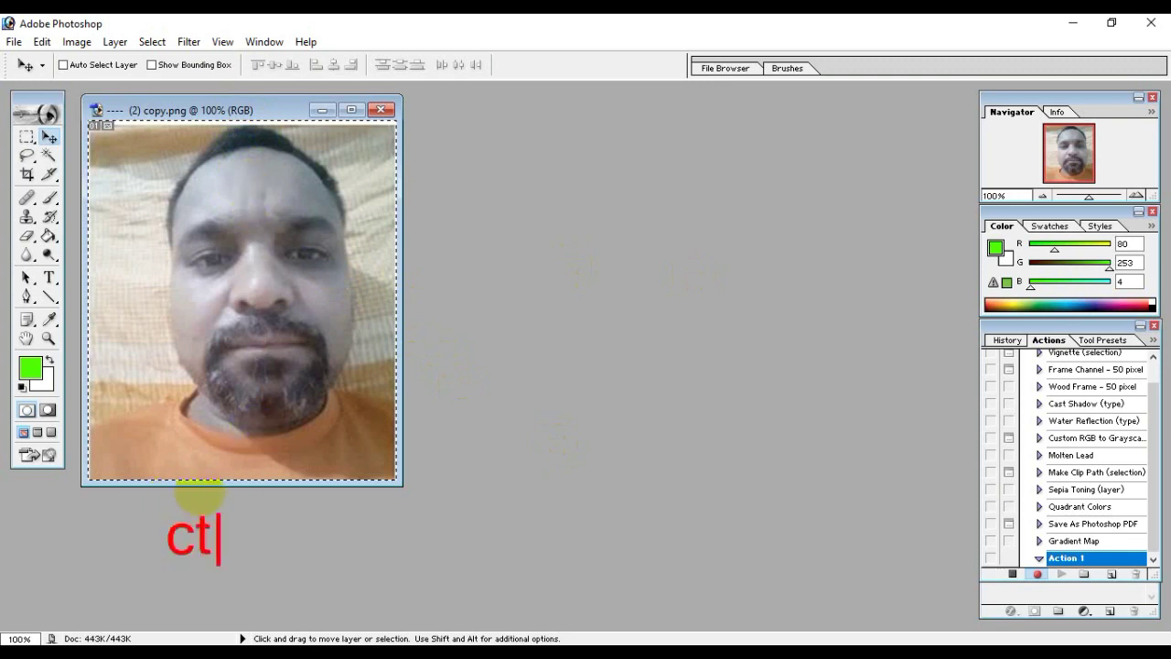
pyautogui.write('rl+')
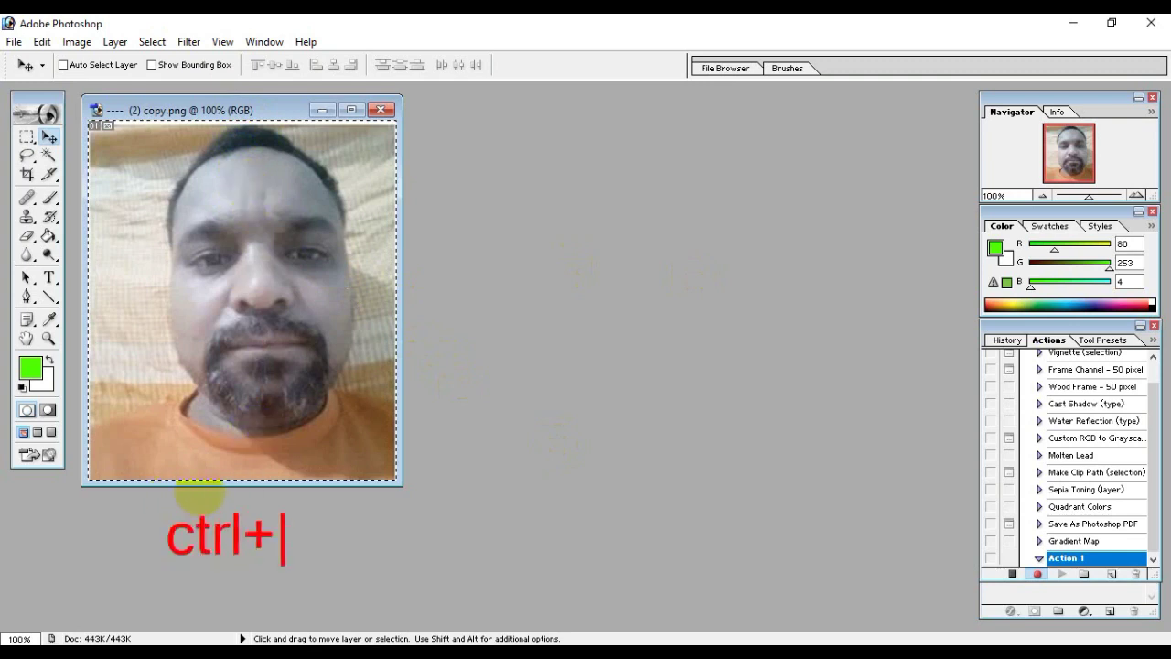
pyautogui.write('A')
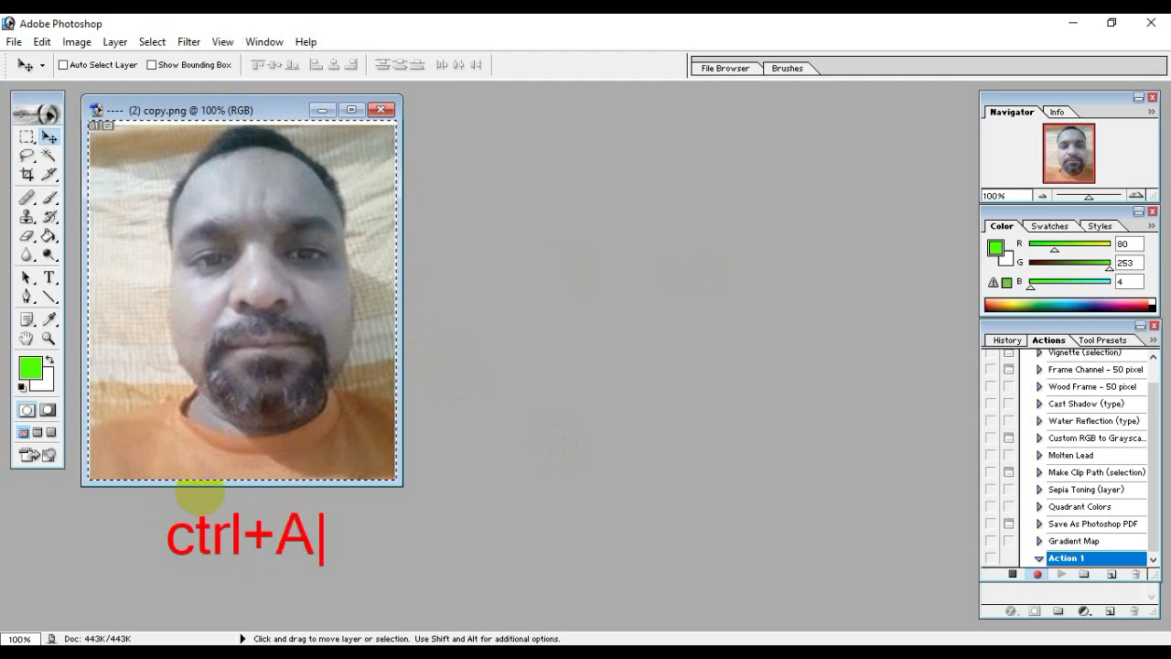
pyautogui.write(' then')
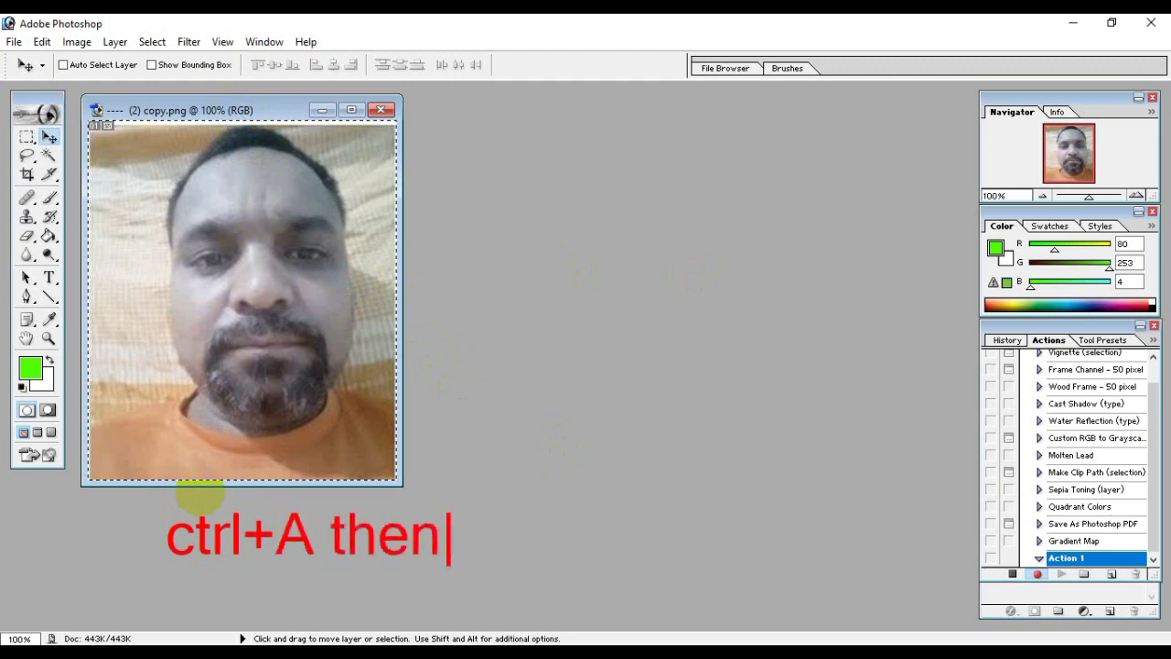
pyautogui.write(' copy-ctrl+')
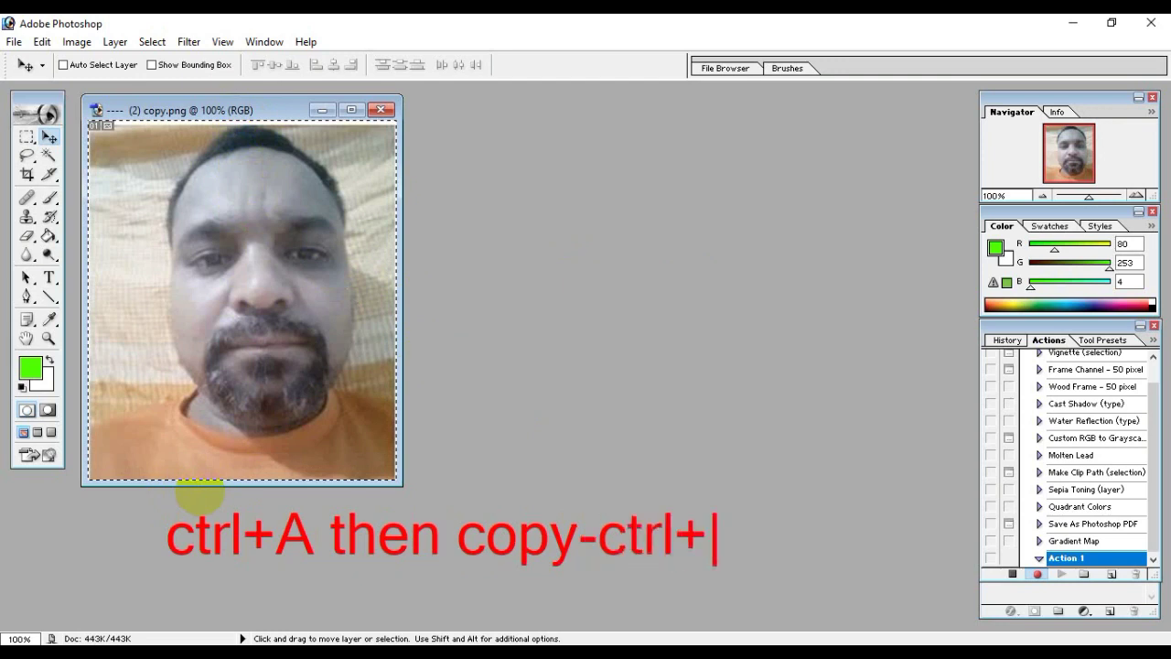
pyautogui.write('C')
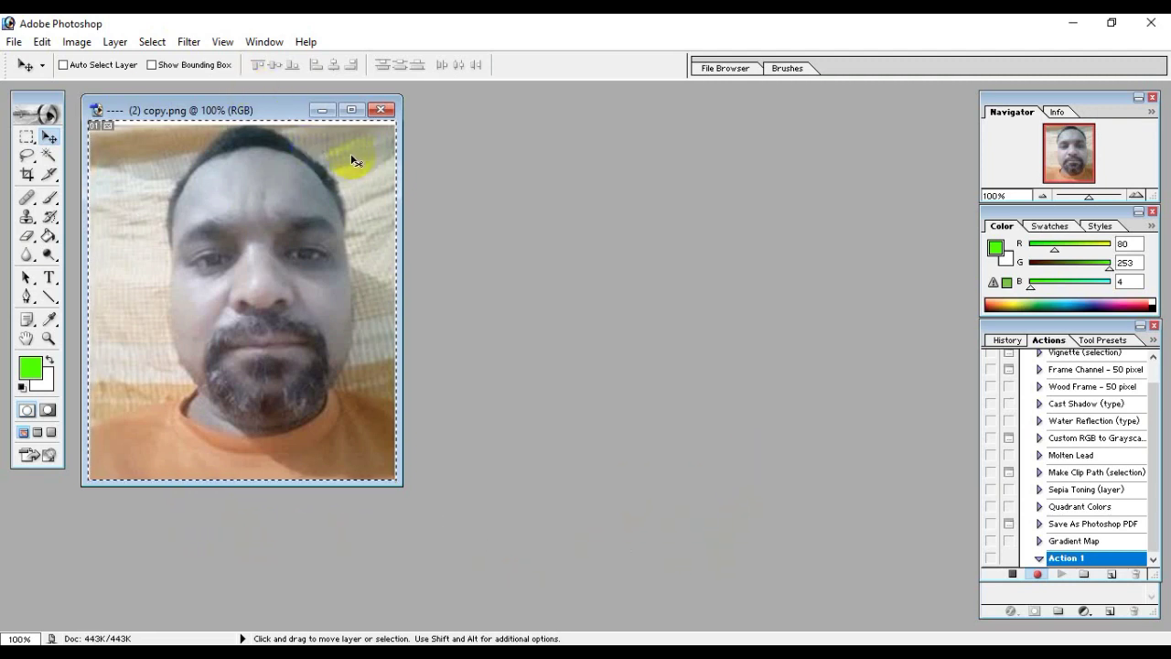
# Create a new document with the 4 x 6 preset size and place its enlarged window beside the portrait
pyautogui.click(13, 42)
pyautogui.click(42, 61)
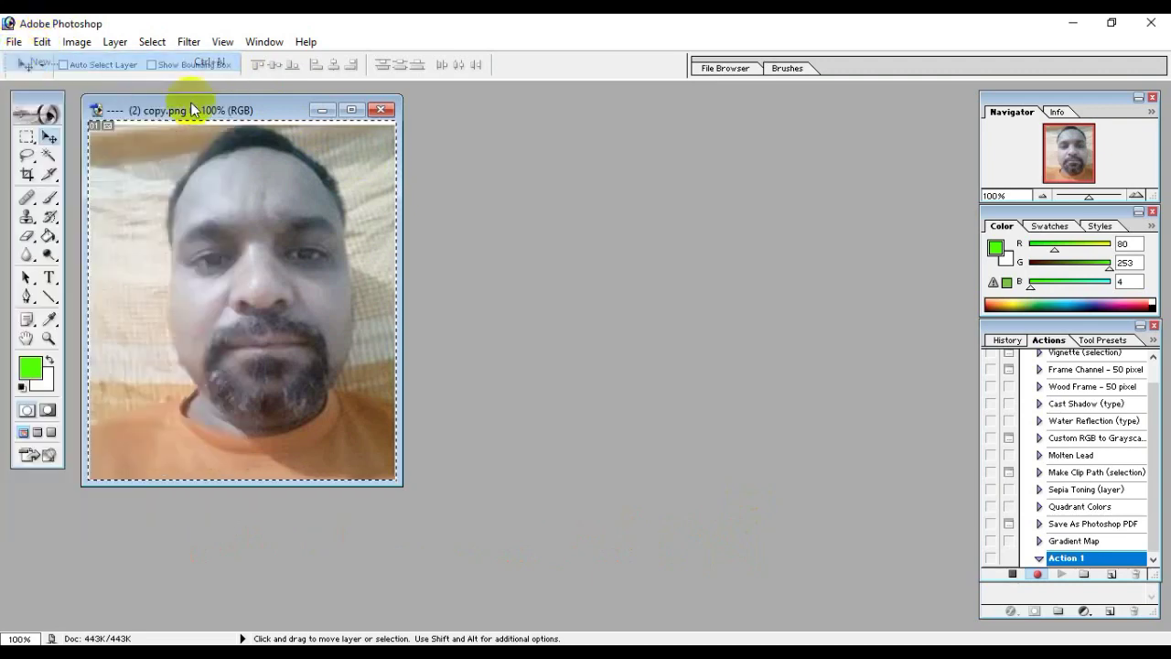
pyautogui.click(576, 271)
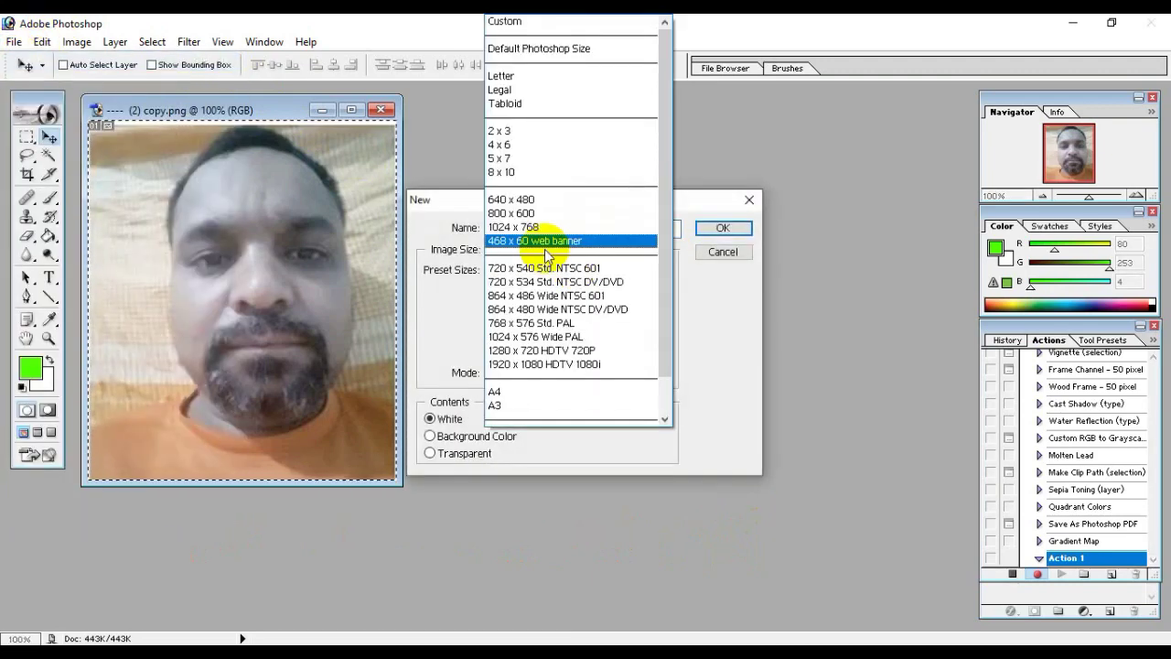
pyautogui.click(536, 144)
pyautogui.click(719, 227)
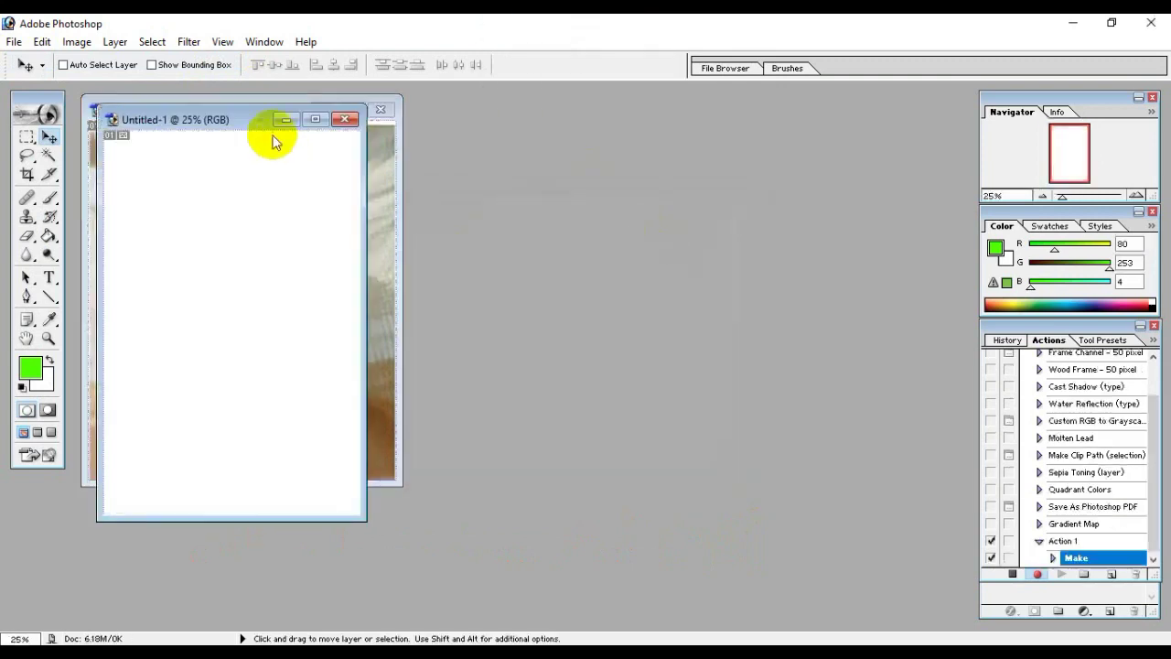
pyautogui.moveTo(244, 117); pyautogui.dragTo(612, 101)
pyautogui.moveTo(729, 500); pyautogui.dragTo(956, 626)
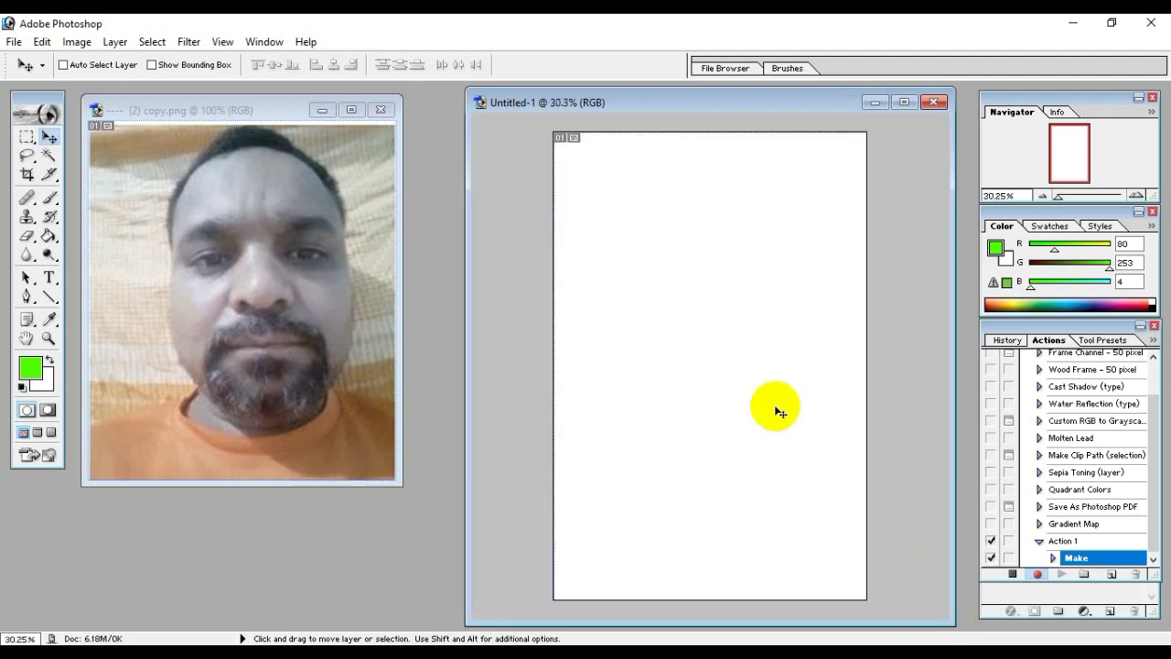
pyautogui.hotkey('ctrl', '+')
# Activate the portrait, return to the new document, paste the copied photo and move it to the page's upper-left corner
pyautogui.click(252, 213)
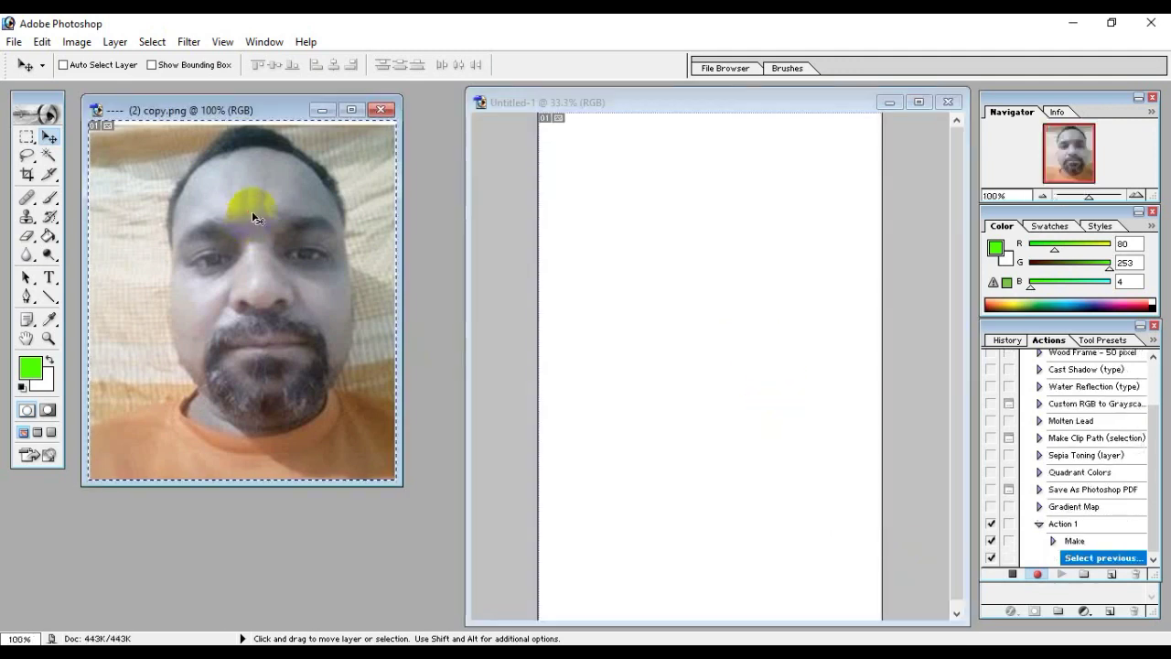
pyautogui.click(674, 174)
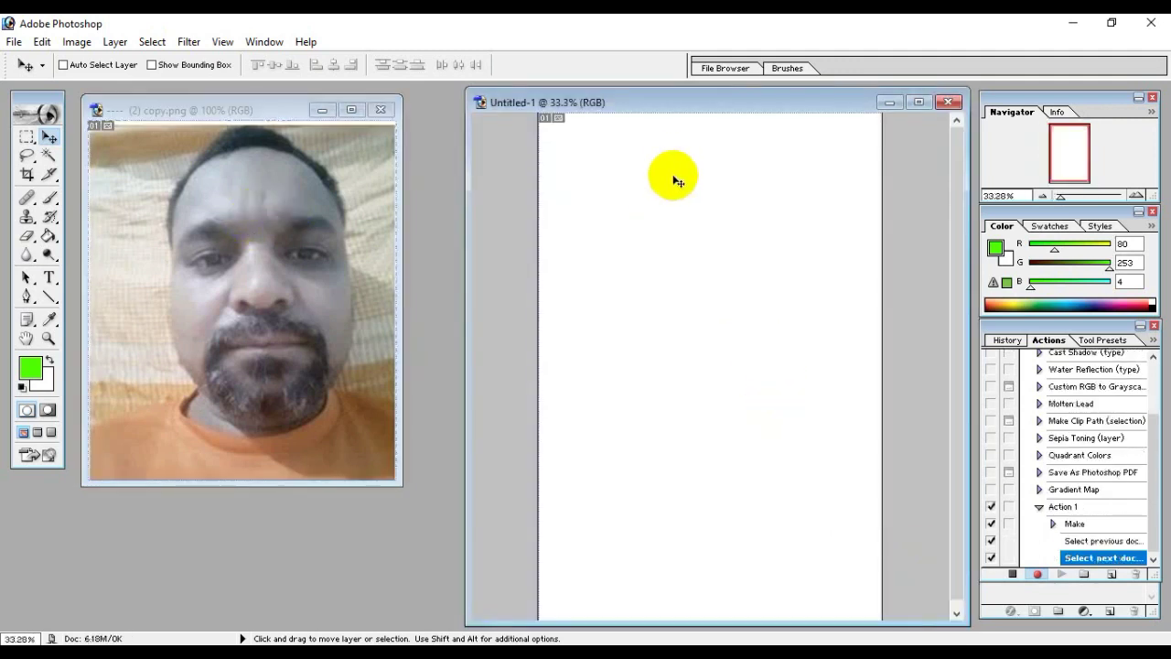
pyautogui.hotkey('ctrl', 'v')
pyautogui.moveTo(713, 374); pyautogui.dragTo(654, 239)
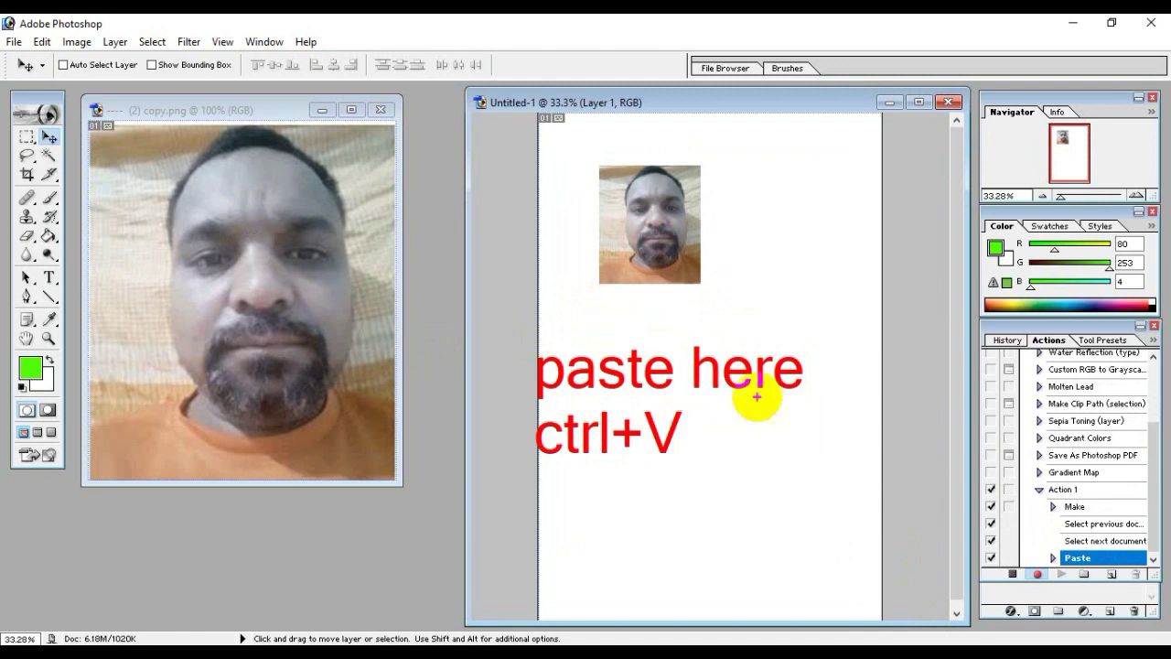
pyautogui.moveTo(641, 220); pyautogui.dragTo(599, 171)
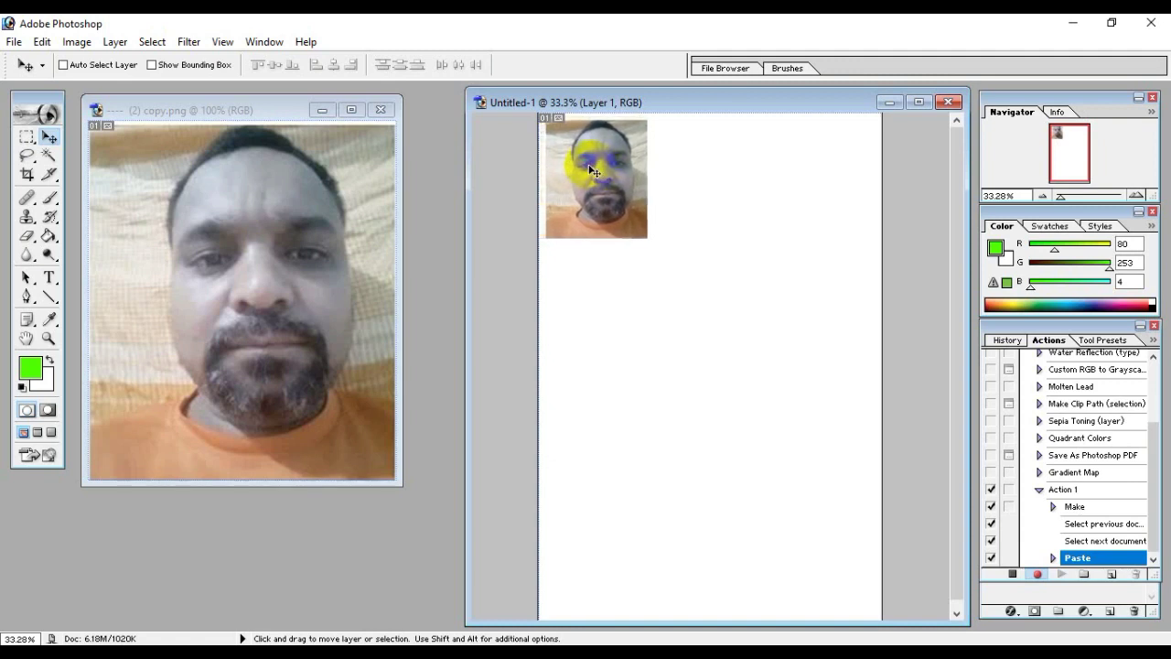
pyautogui.click(607, 196)
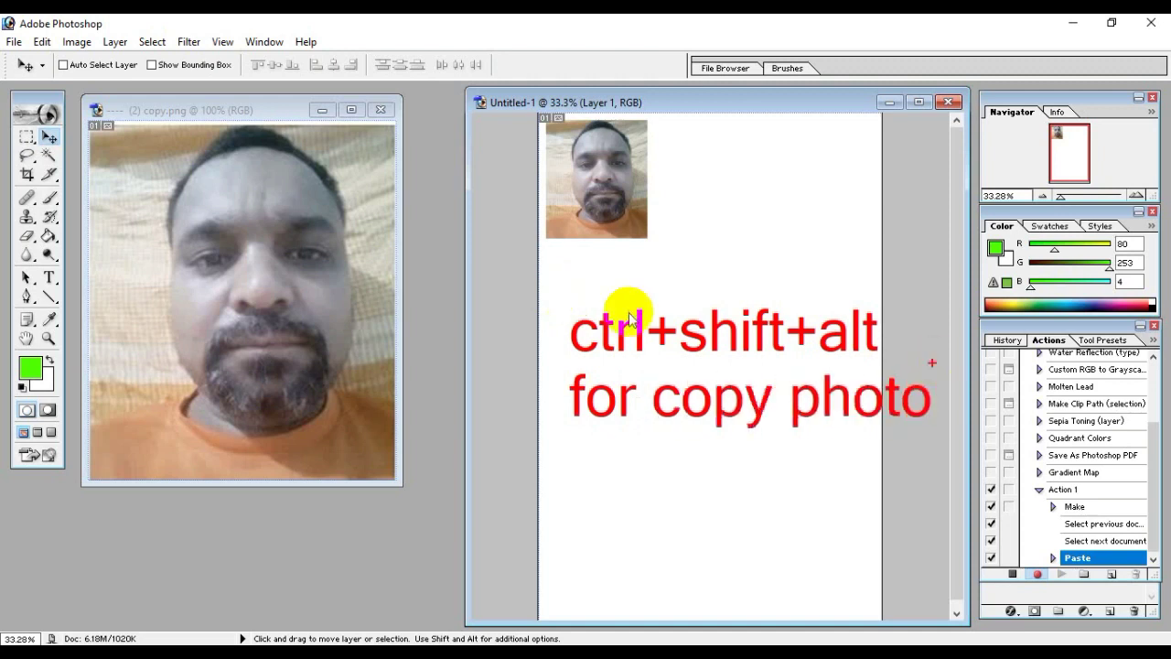
# Duplicate the pasted photo into an evenly spaced grid of three columns and four rows, and stop recording the action
pyautogui.moveTo(610, 177); pyautogui.dragTo(832, 183)
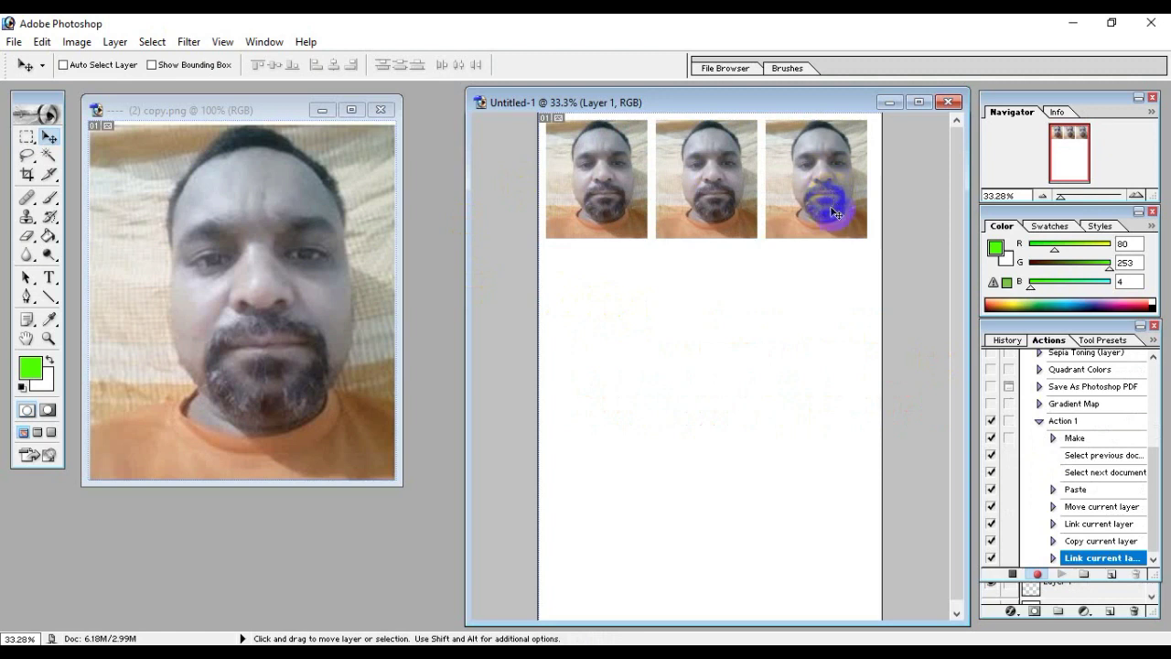
pyautogui.moveTo(815, 189); pyautogui.dragTo(605, 298)
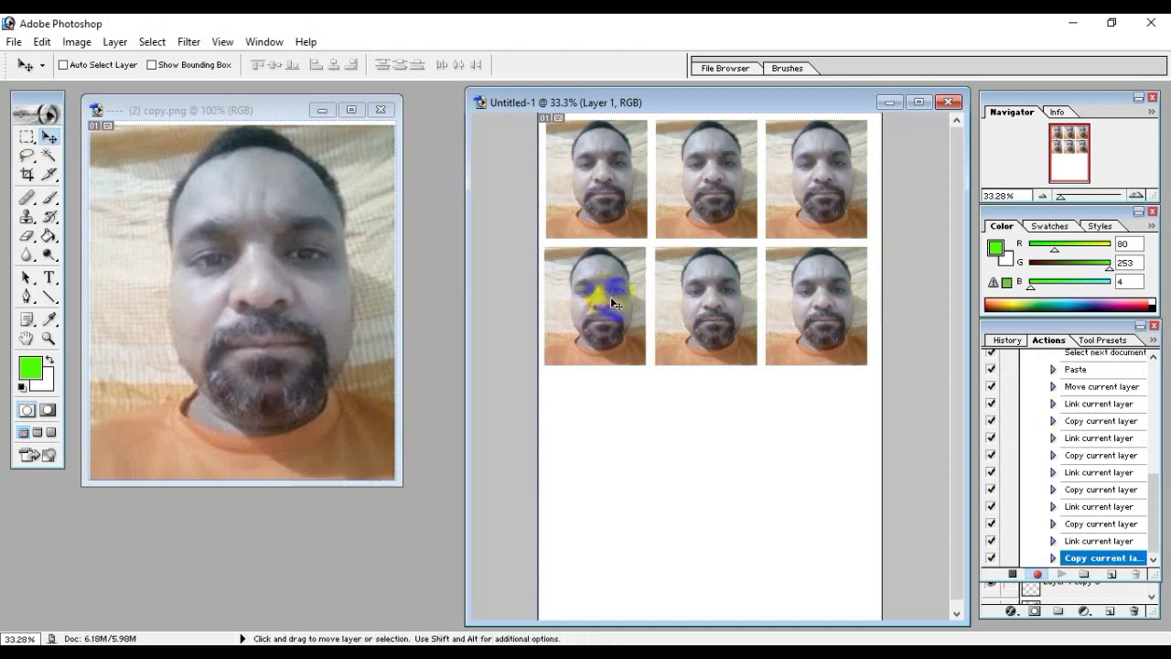
pyautogui.moveTo(612, 297); pyautogui.dragTo(846, 535)
pyautogui.moveTo(846, 535); pyautogui.dragTo(620, 549)
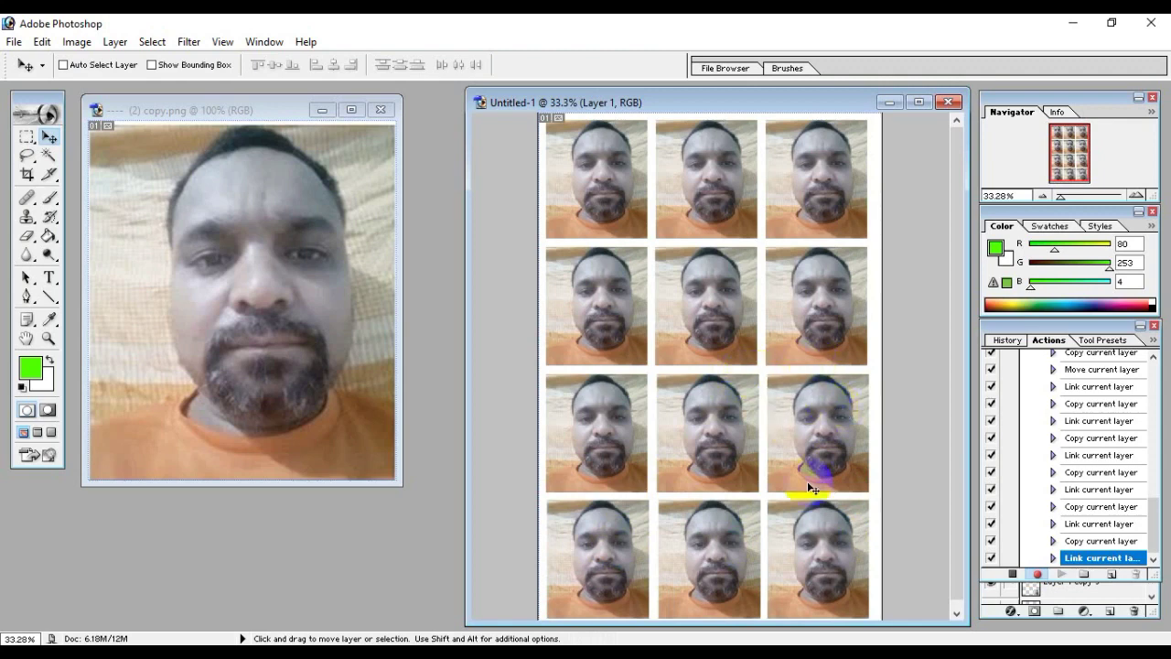
pyautogui.click(1012, 573)
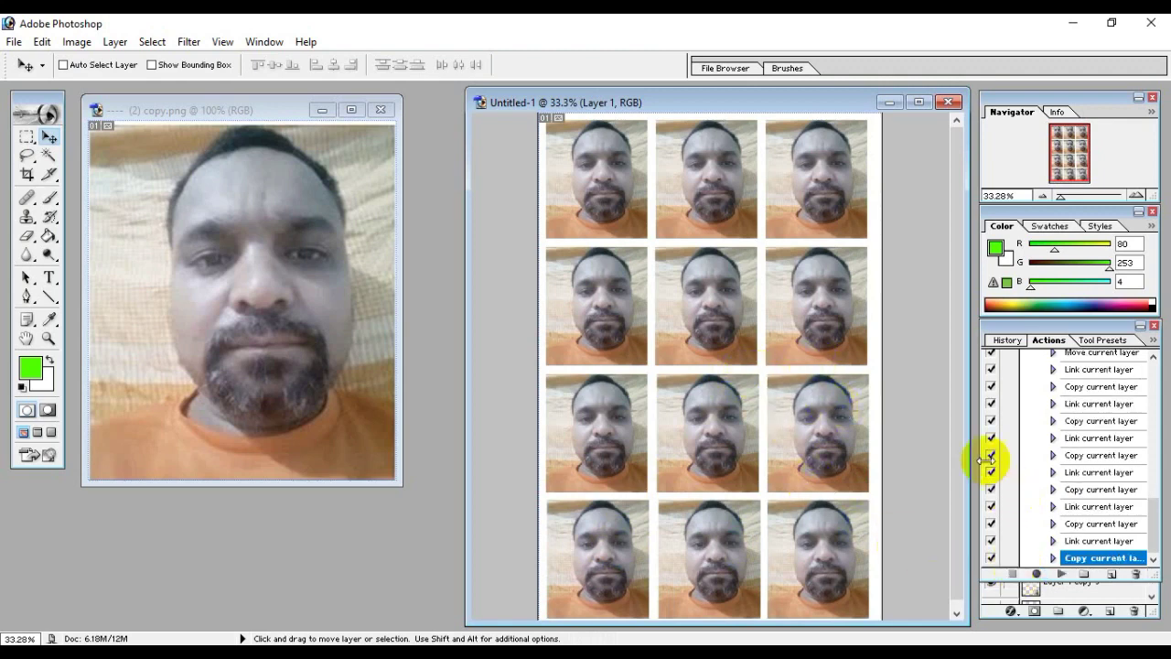
# Close the untitled sheet without saving, replay the recorded action, and move the newly generated sheet beside the portrait
pyautogui.click(950, 102)
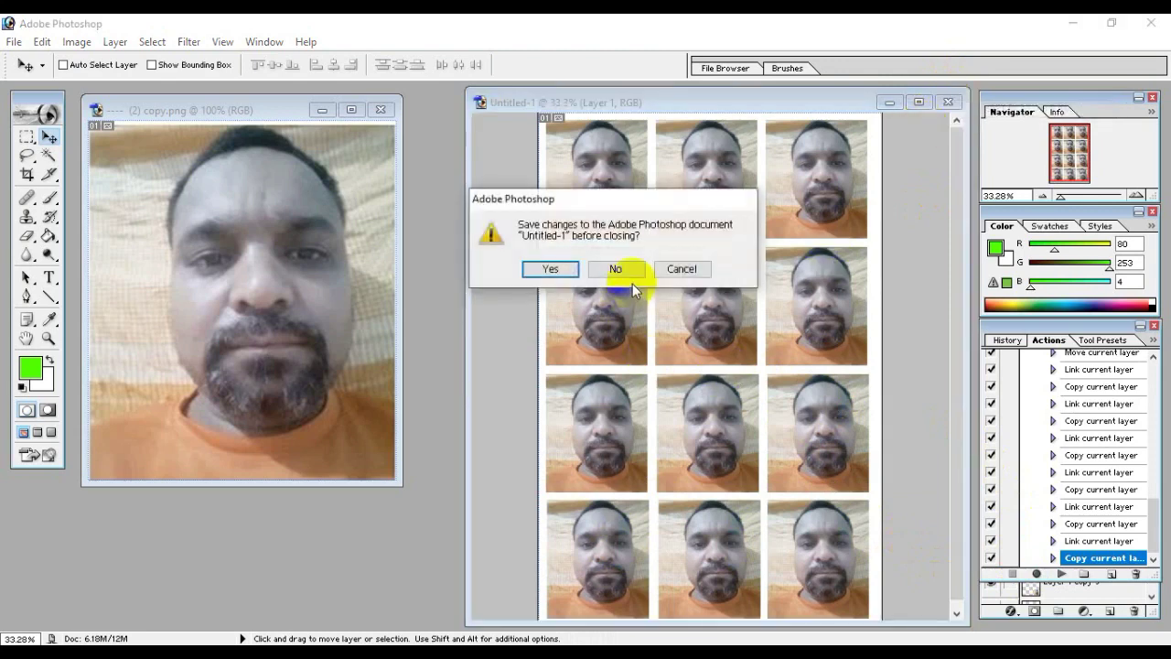
pyautogui.click(629, 271)
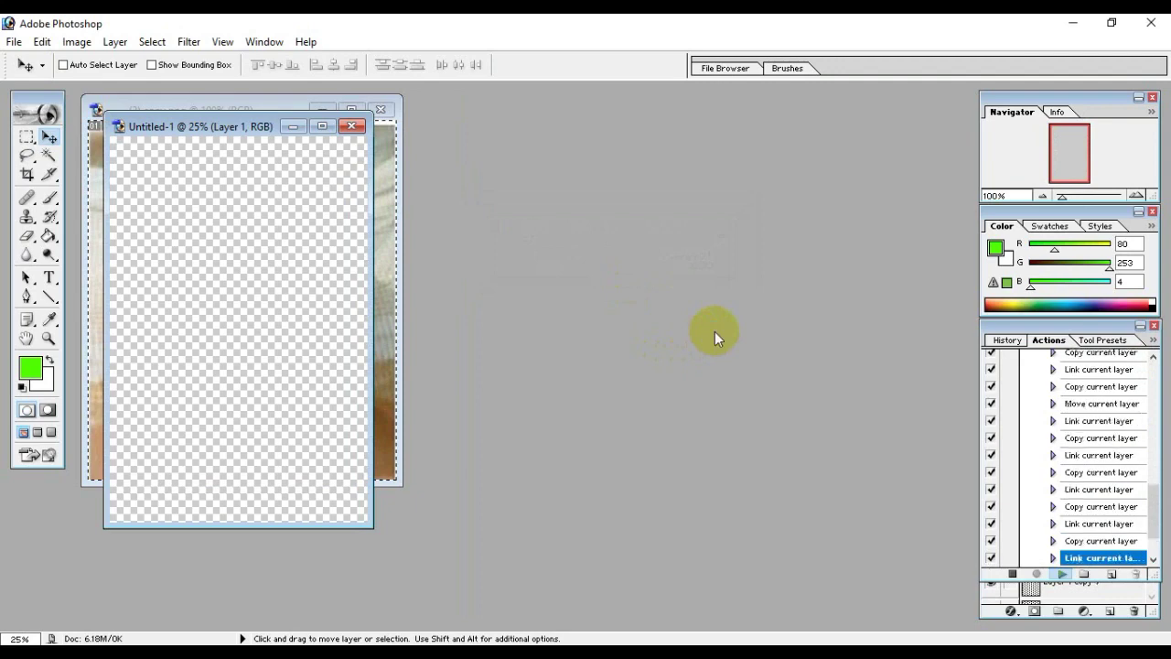
pyautogui.moveTo(224, 128); pyautogui.dragTo(627, 105)
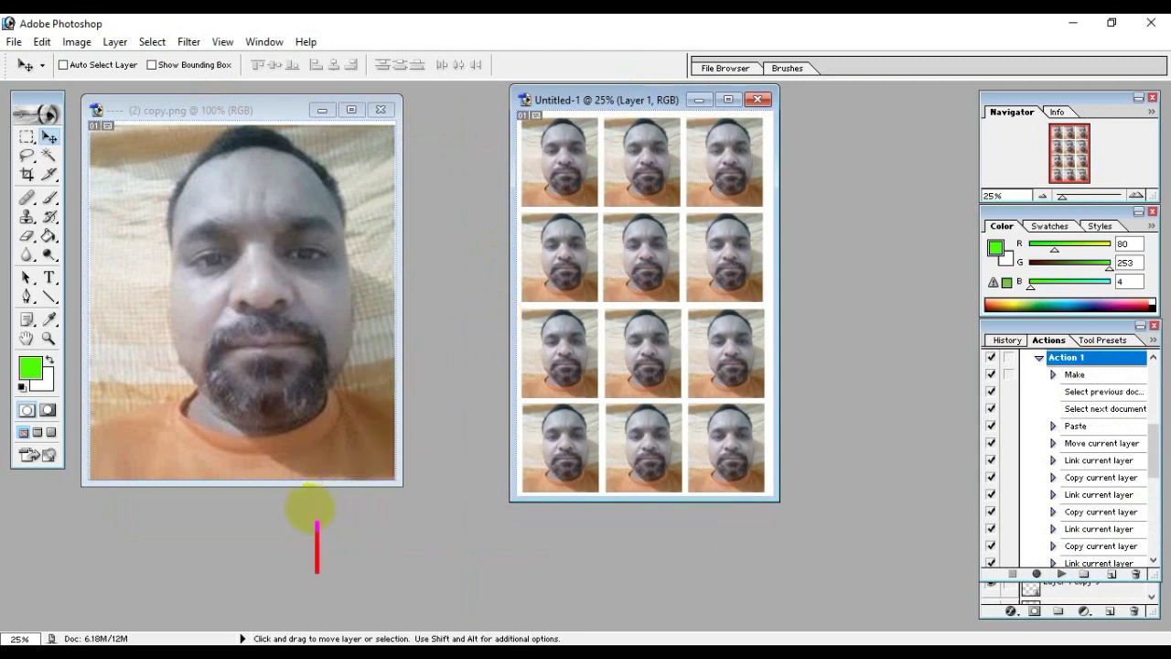
pyautogui.write('by press F6')
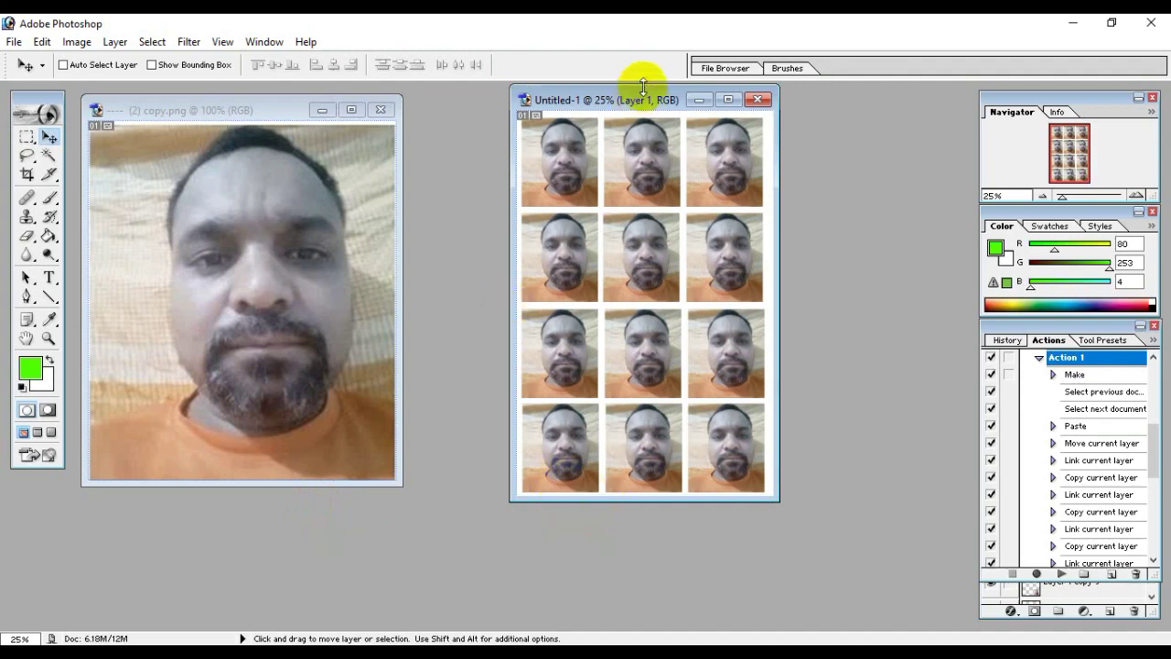
# Close the generated photo sheet without saving, and close the original portrait
pyautogui.click(759, 100)
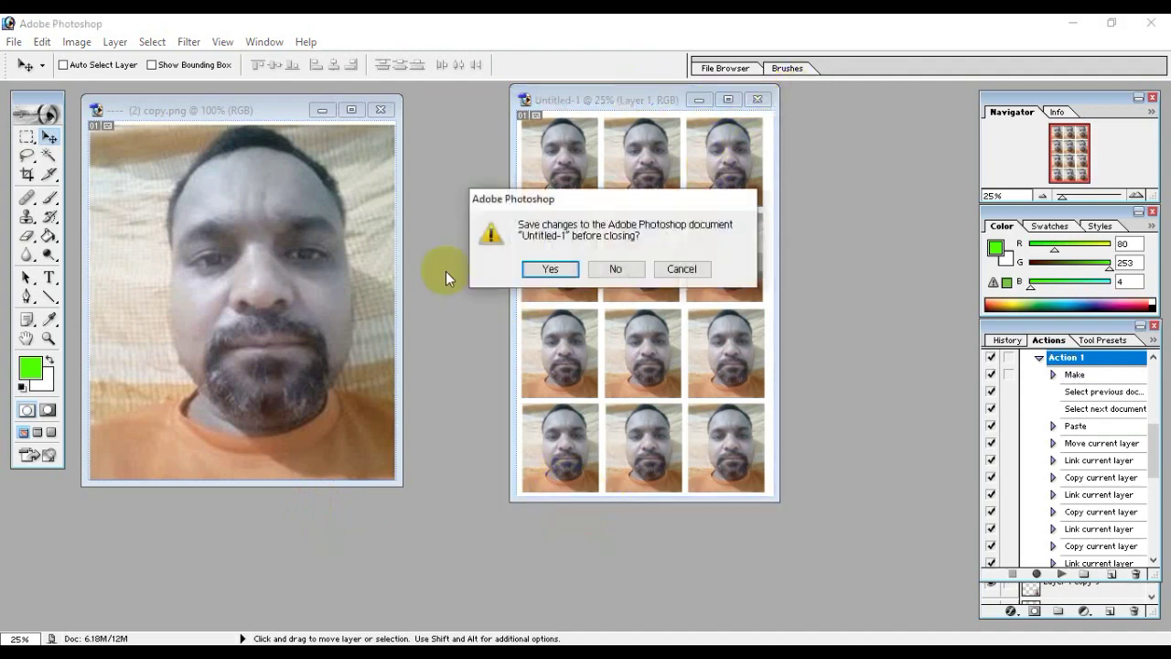
pyautogui.click(615, 266)
pyautogui.click(381, 110)
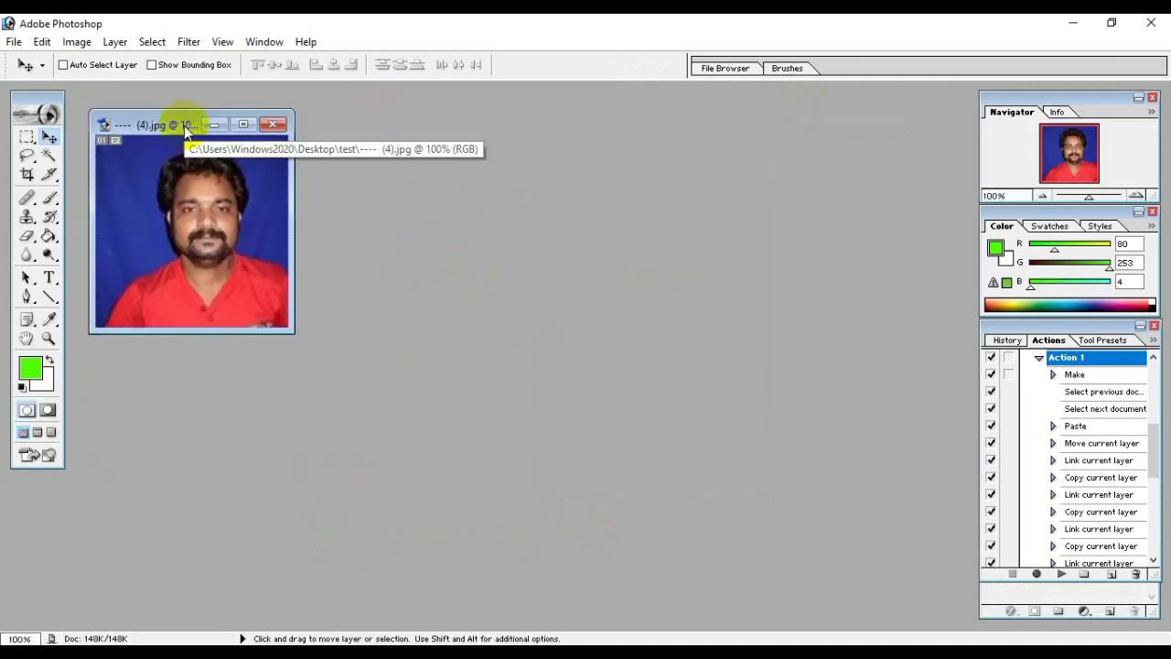
# Crop the blue-background portrait around the head and shoulders to 1.2 x 1.4 in at 300 pixels/inch
pyautogui.click(26, 174)
pyautogui.moveTo(106, 140); pyautogui.dragTo(266, 332)
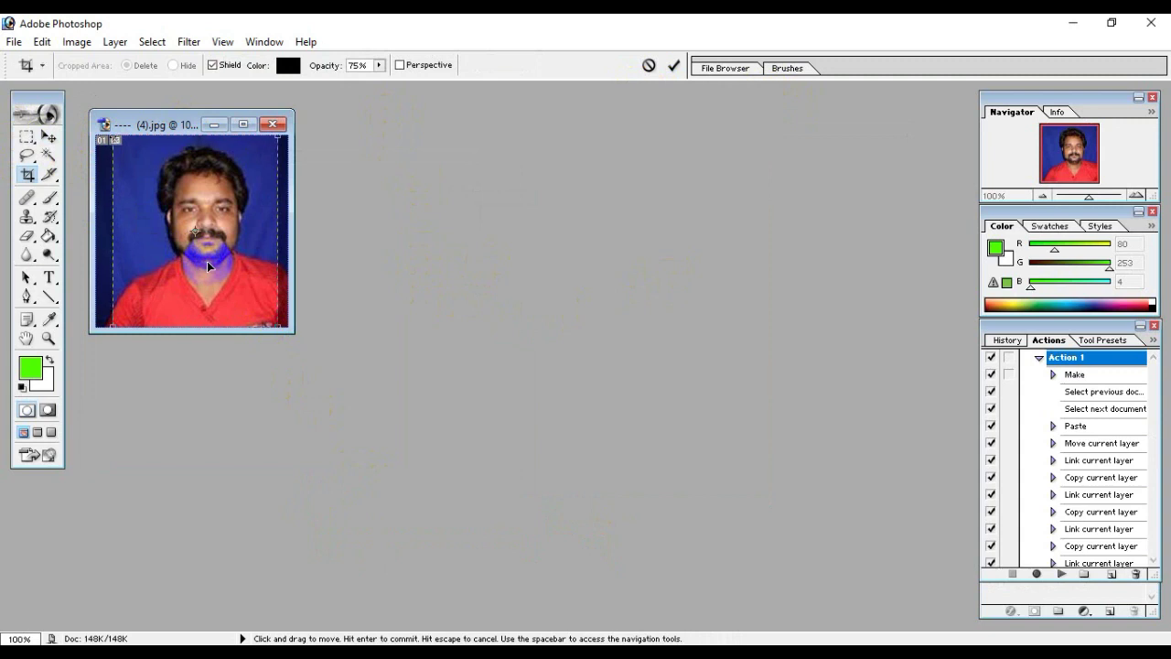
pyautogui.press('Return')
# Select the whole portrait, replay the recorded layout action on it, and place the generated sheet beside the portrait
pyautogui.hotkey('ctrl', 'a')
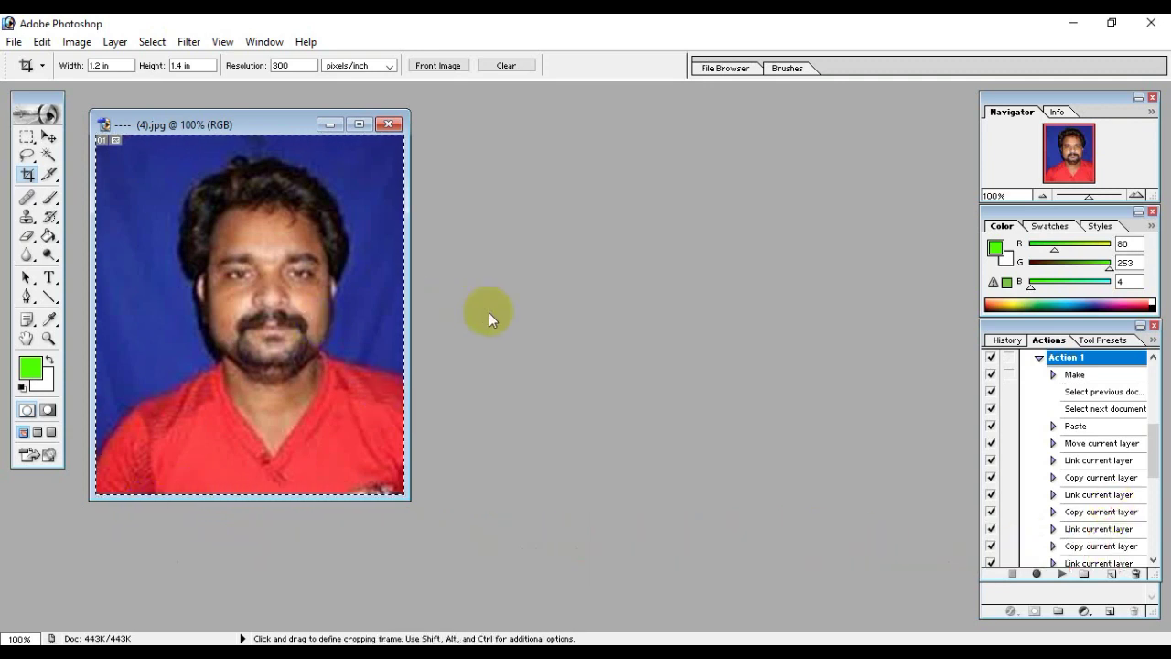
pyautogui.press('F6')
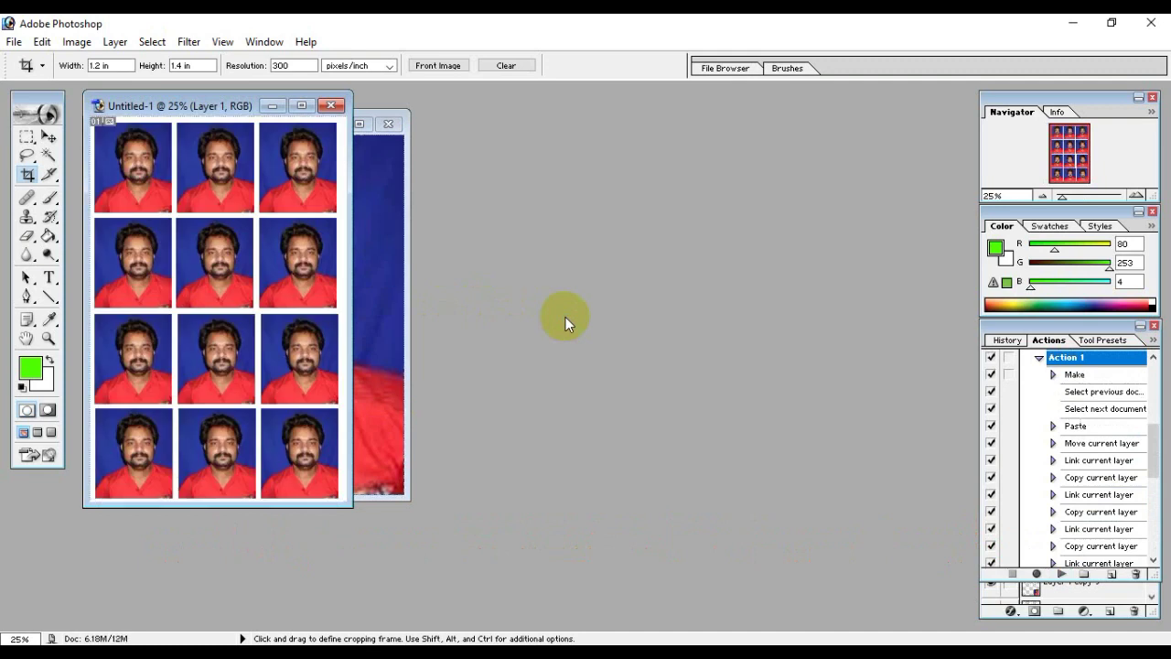
pyautogui.moveTo(158, 107); pyautogui.dragTo(546, 119)
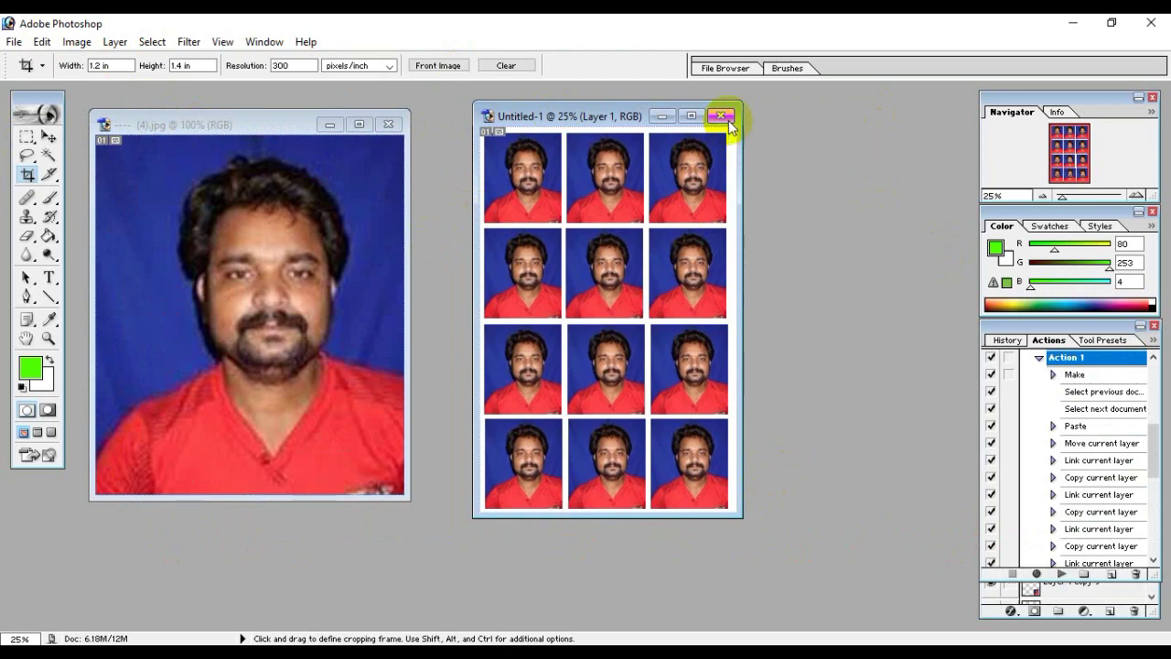
# Close both the generated twelve-photo sheet and the cropped portrait without saving
pyautogui.click(727, 124)
pyautogui.click(613, 266)
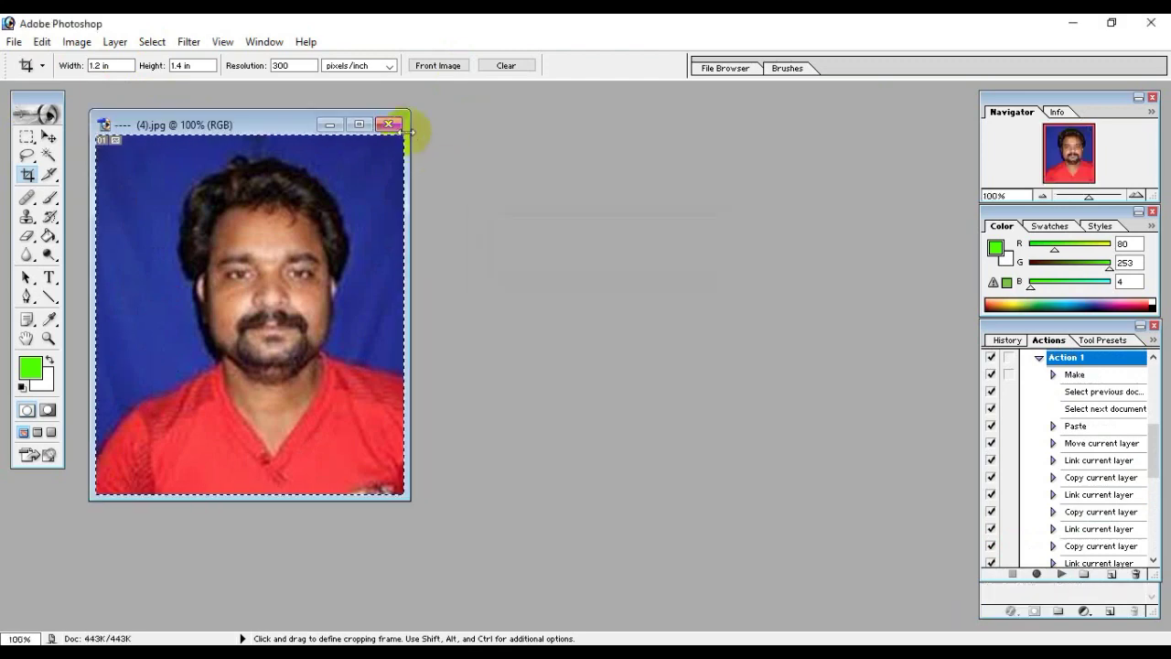
pyautogui.click(391, 124)
pyautogui.click(612, 268)
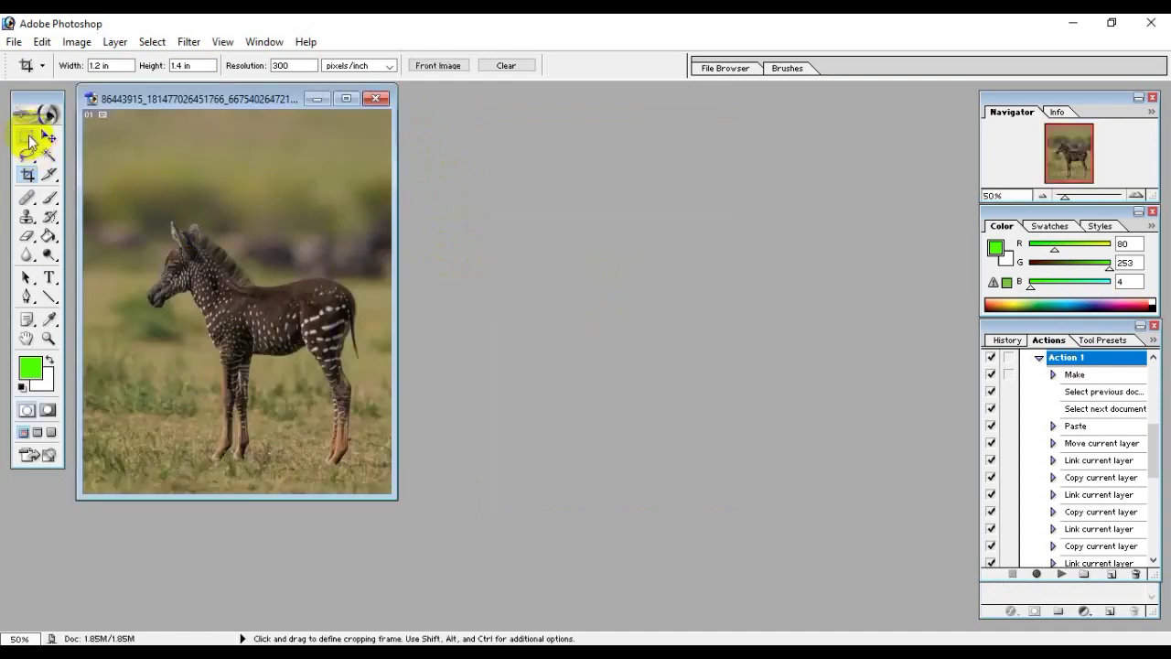
# Crop the foal photo around the animal to 1.2 x 1.4 in at 300 pixels/inch, nudging the crop frame slightly right
pyautogui.moveTo(101, 139); pyautogui.dragTo(392, 476)
pyautogui.moveTo(288, 355)
pyautogui.mouseDown()
pyautogui.moveTo(273, 362)
pyautogui.moveTo(299, 356)
pyautogui.mouseUp()
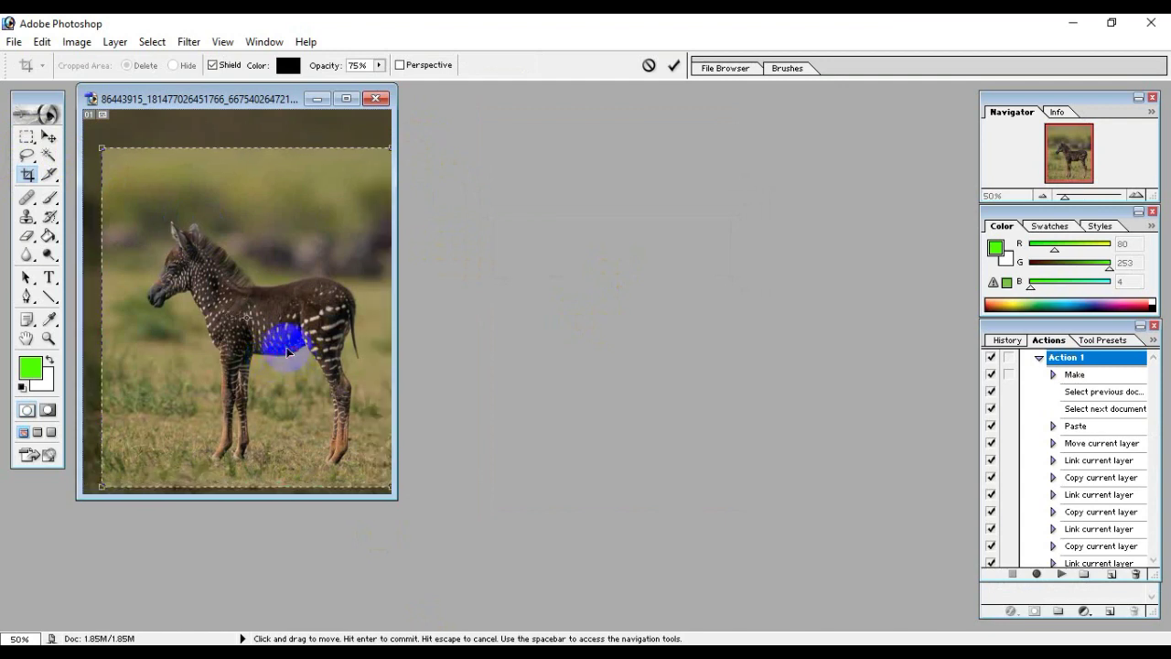
pyautogui.press('Return')
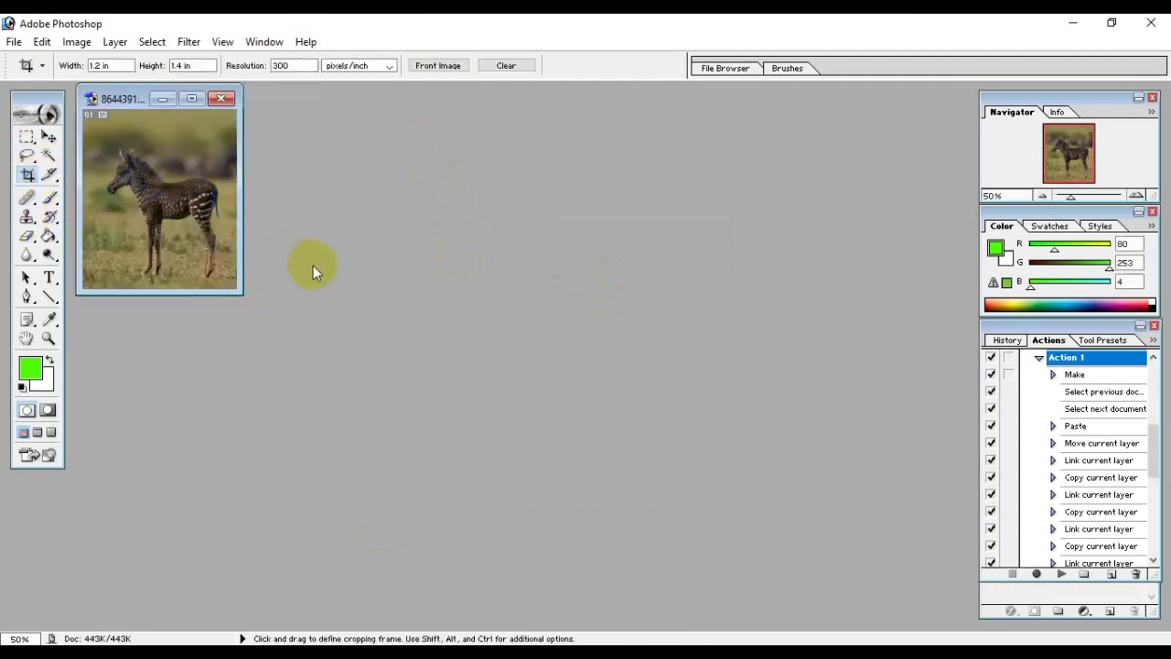
# Select the whole foal photo, replay the recorded layout action on it, and move the generated sheet beside the photo
pyautogui.hotkey('ctrl', 'a')
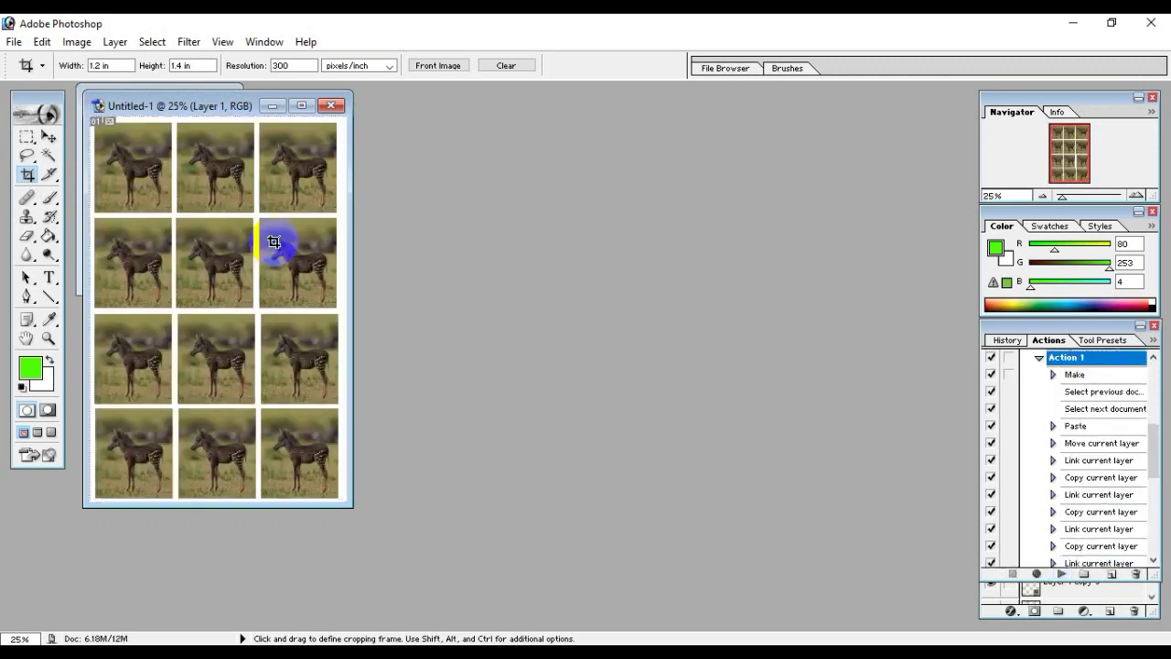
pyautogui.click(48, 137)
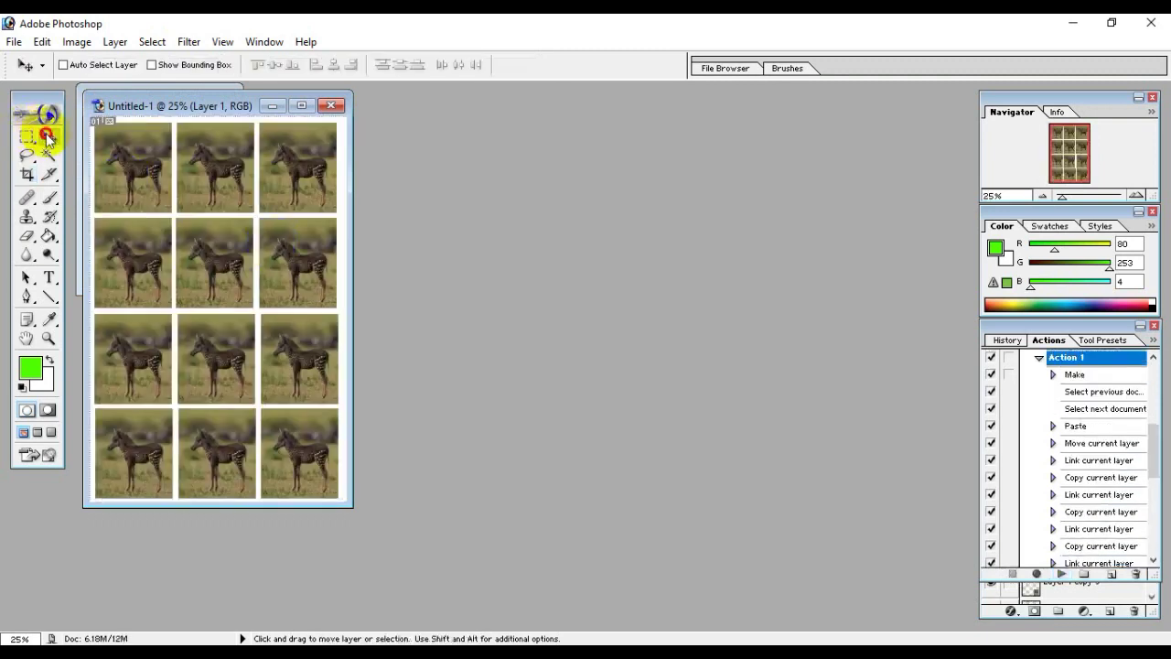
pyautogui.moveTo(203, 107); pyautogui.dragTo(575, 107)
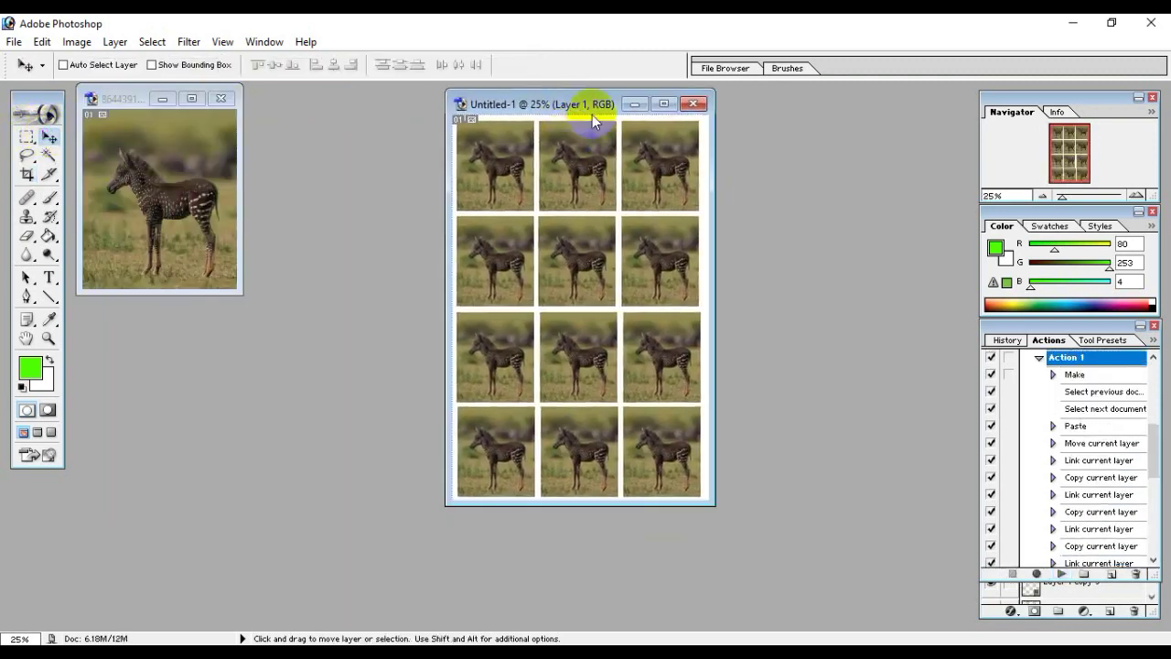
pyautogui.click(563, 220)
pyautogui.click(662, 428)
pyautogui.click(557, 317)
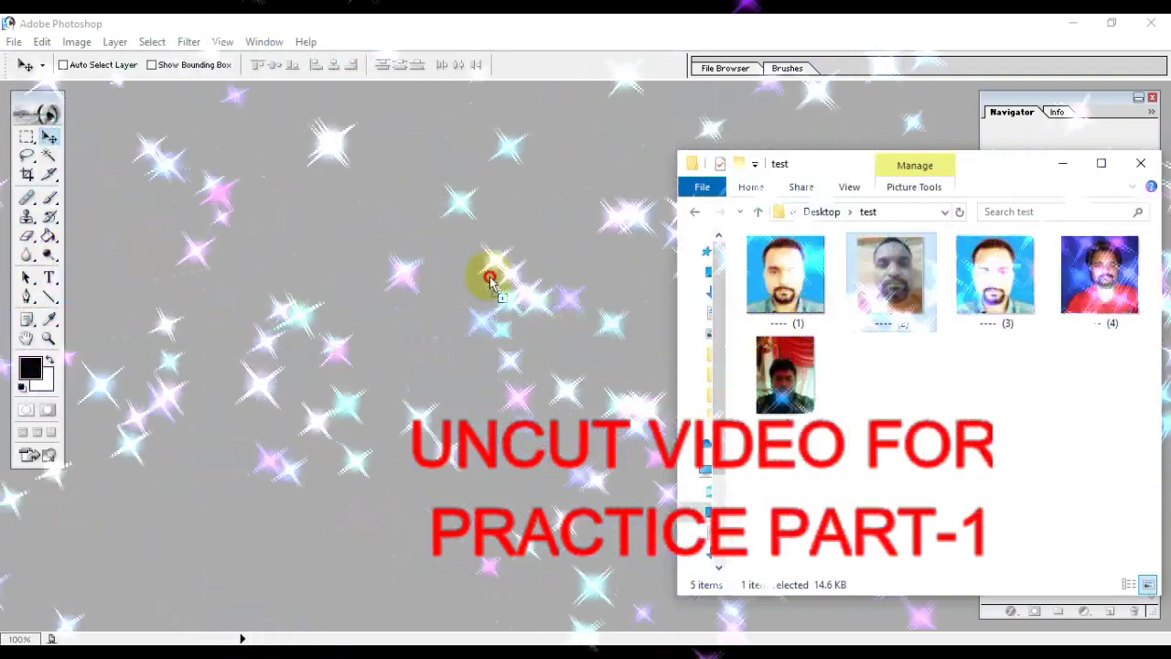
# Open portrait (2).jpg from the test folder, hide its rulers, and ready the Crop tool with the photo window moved clear
pyautogui.click(488, 275)
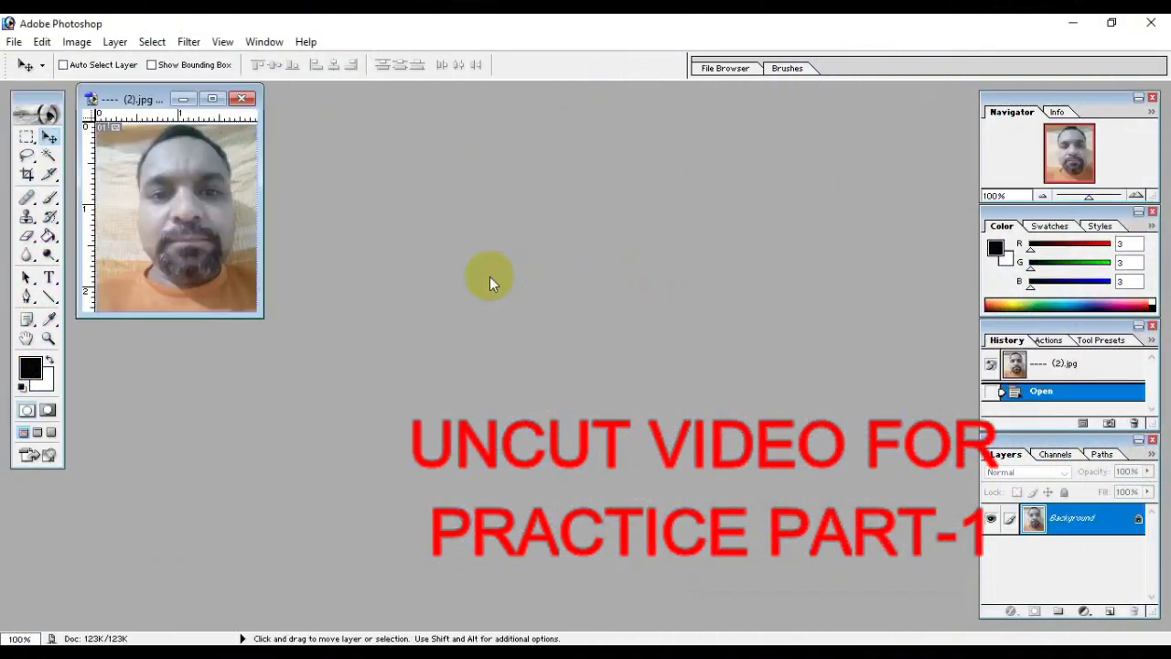
pyautogui.moveTo(137, 97); pyautogui.dragTo(157, 166)
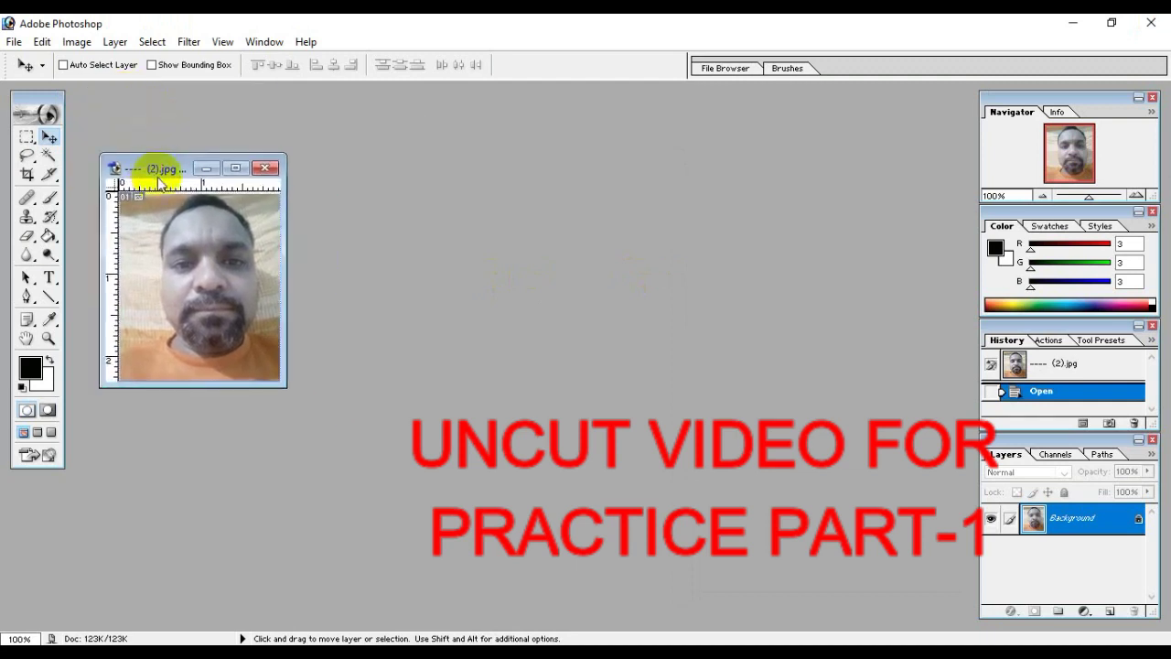
pyautogui.hotkey('ctrl', 'r')
pyautogui.moveTo(168, 176); pyautogui.dragTo(249, 183)
pyautogui.click(27, 174)
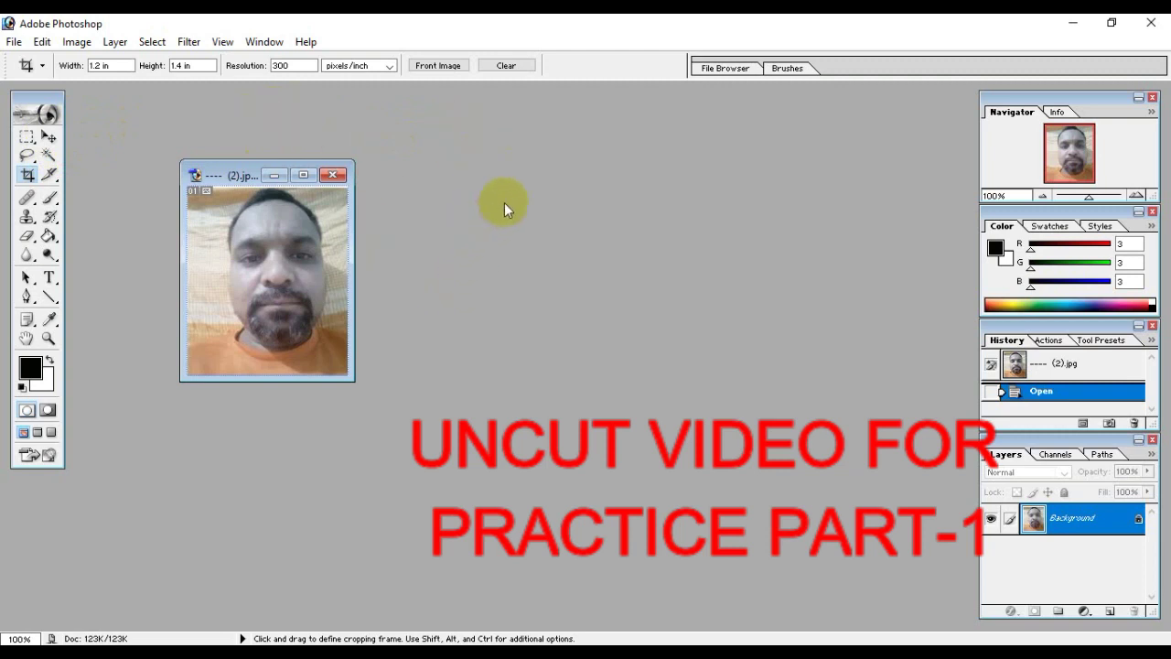
# Write "After" as green note text in the blank untitled document
pyautogui.press('v')
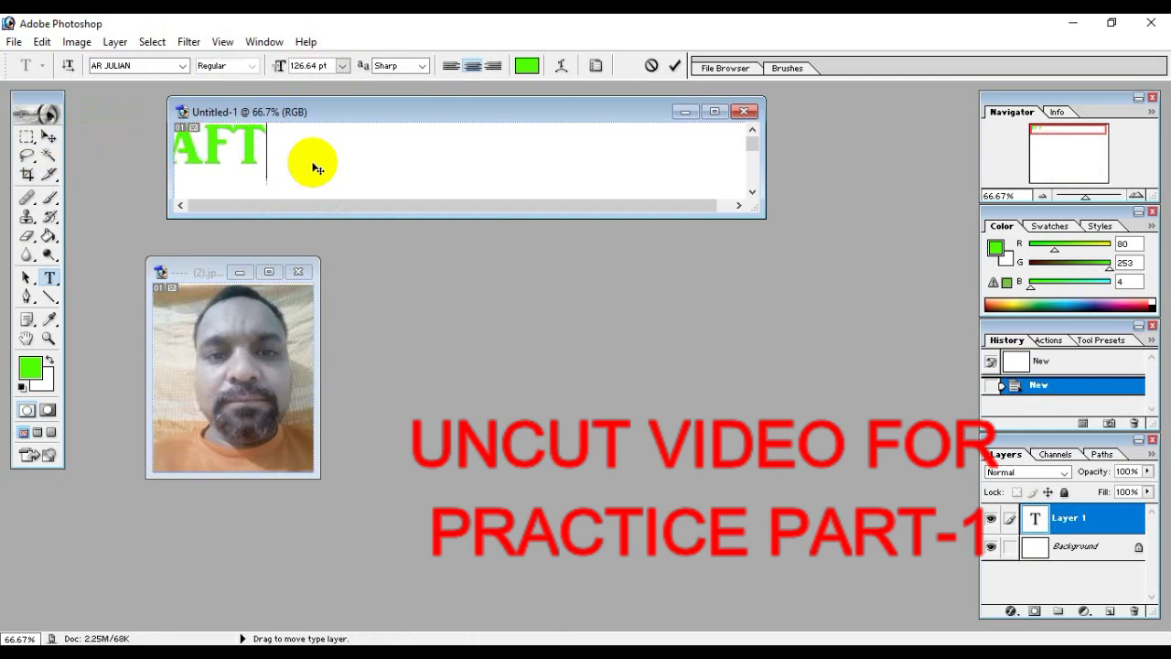
pyautogui.write('er')
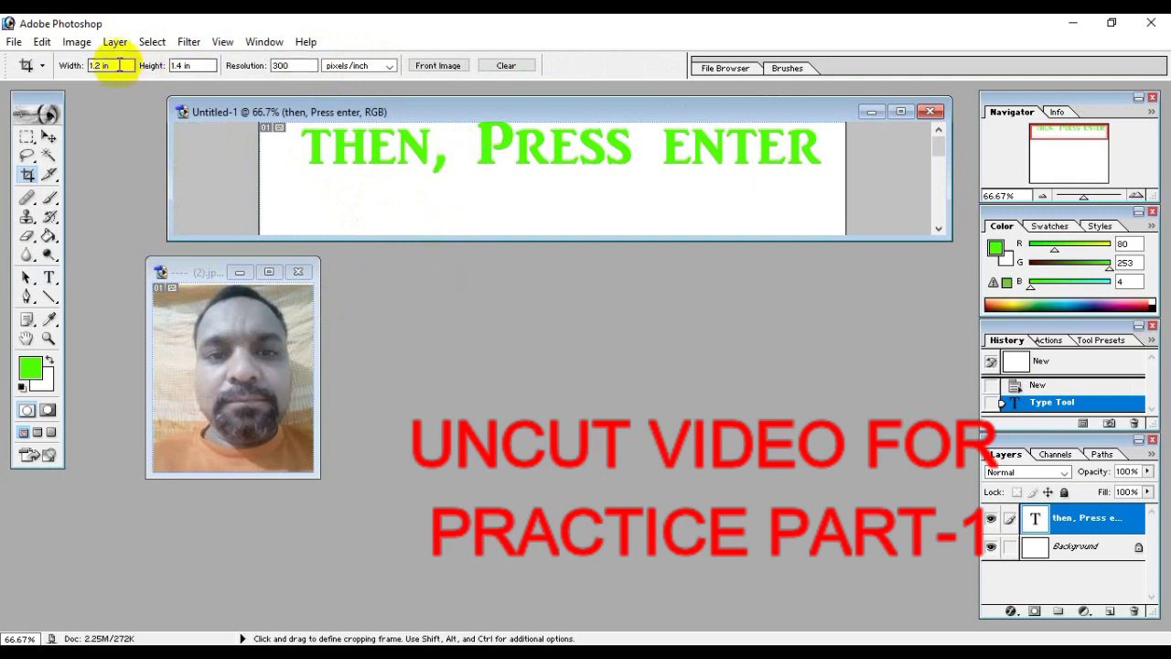
# Deselect the portrait and crop nearly its full frame to 1.2 x 1.4 in at 300 pixels/inch
pyautogui.click(307, 65)
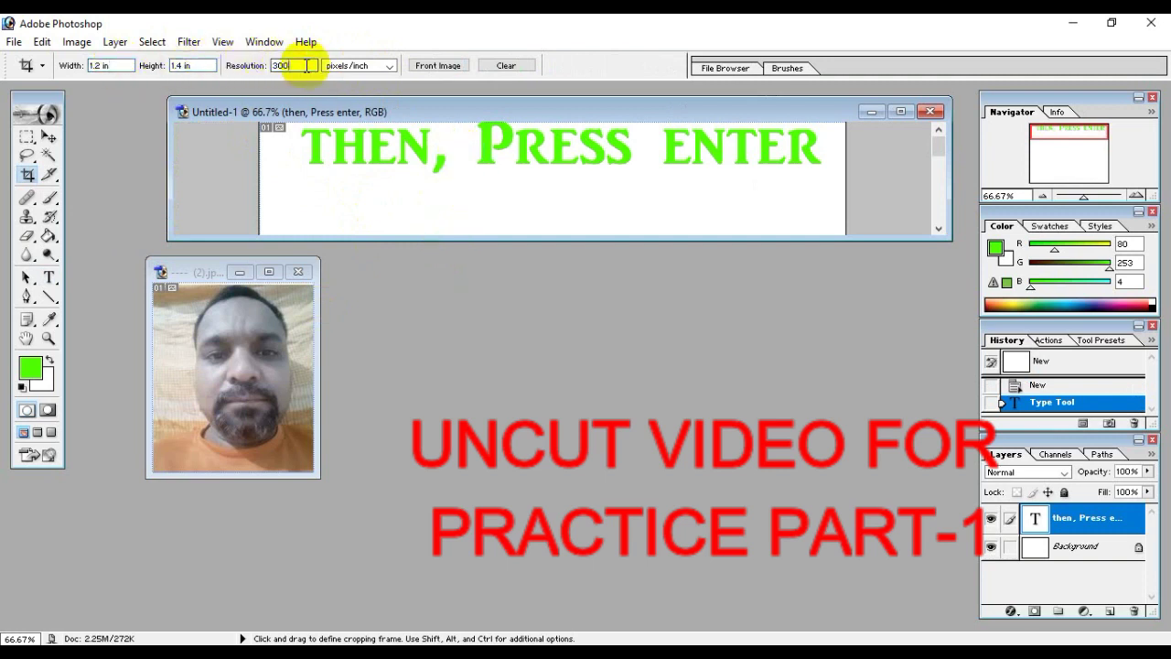
pyautogui.click(208, 272)
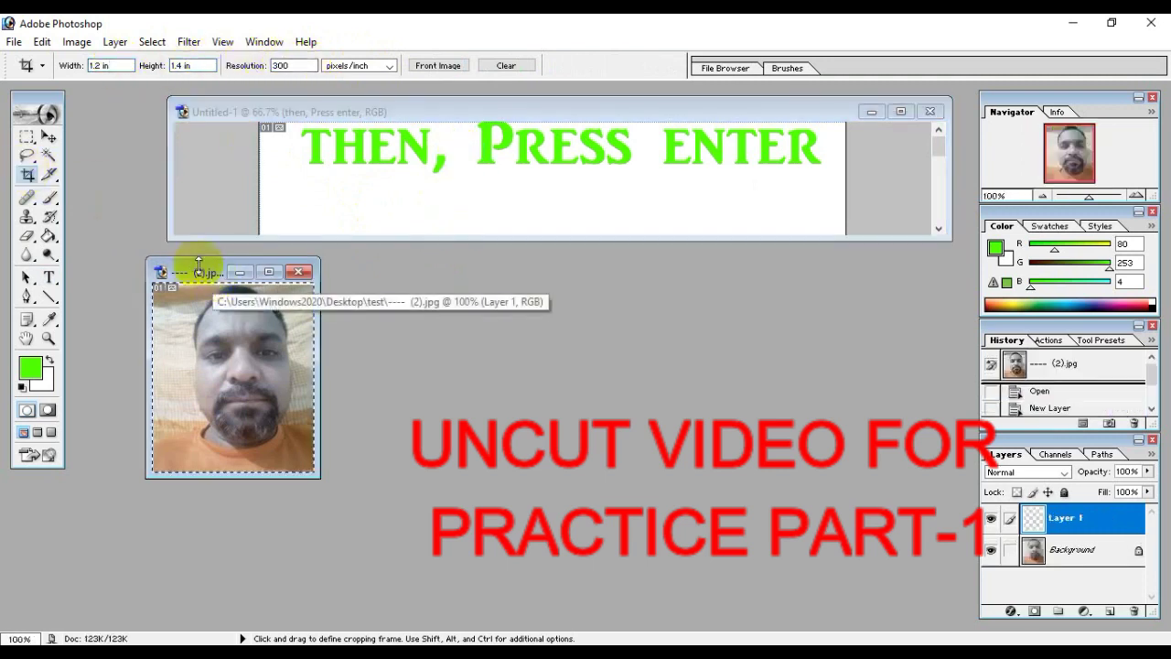
pyautogui.hotkey('ctrl', 'd')
pyautogui.moveTo(194, 272)
pyautogui.mouseDown()
pyautogui.moveTo(366, 287)
pyautogui.moveTo(428, 266)
pyautogui.moveTo(612, 576)
pyautogui.mouseUp()
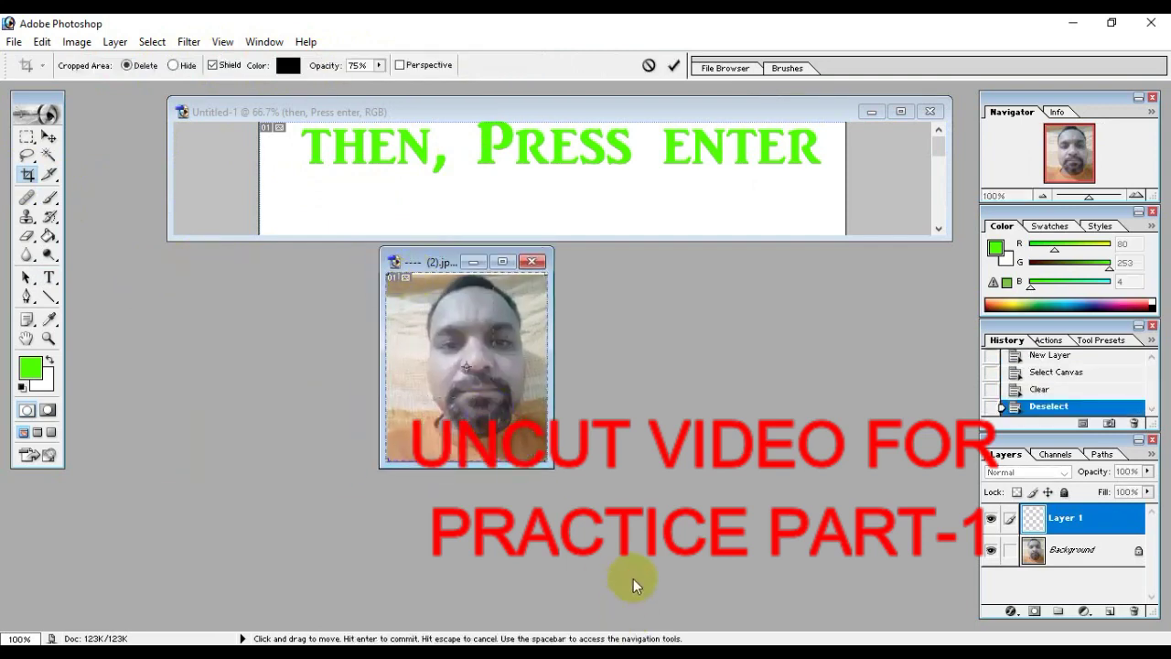
pyautogui.press('Return')
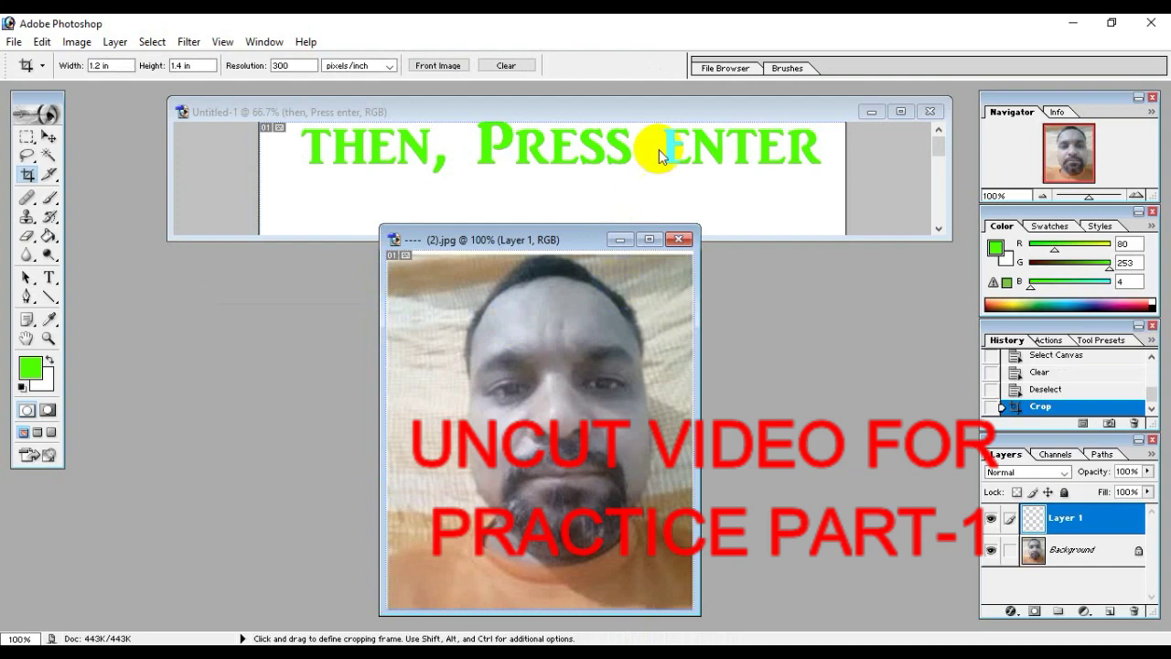
pyautogui.moveTo(537, 243); pyautogui.dragTo(362, 208)
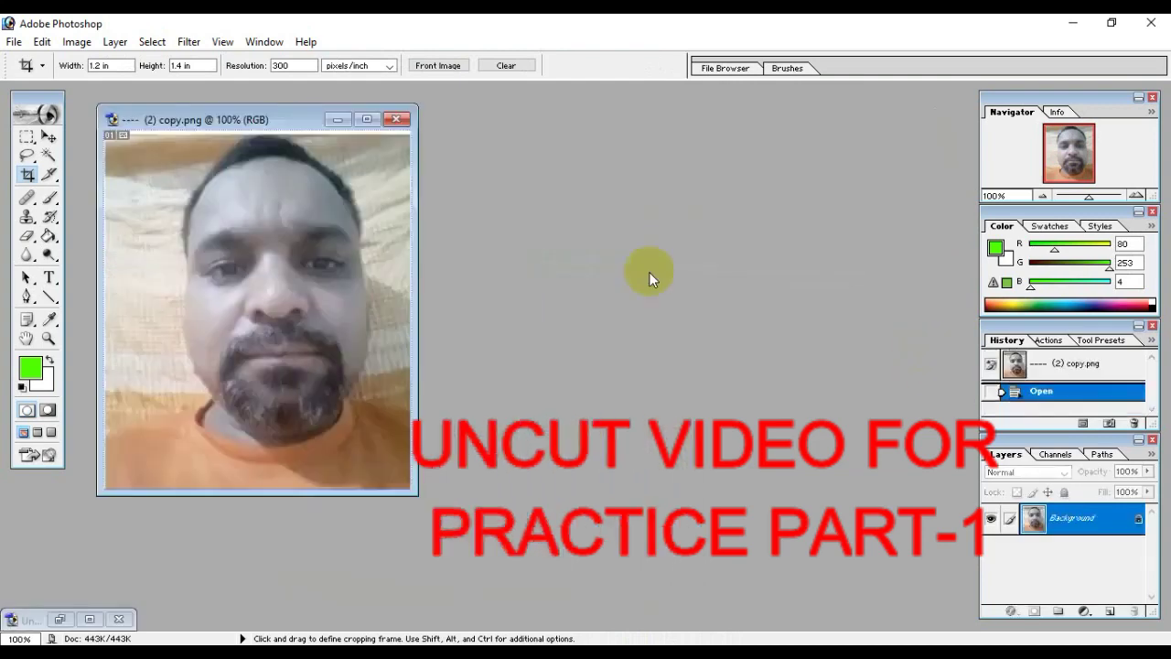
# Move the portrait copy to the workspace's upper-left area, start a new document, and bring up its preset size choices
pyautogui.moveTo(248, 115); pyautogui.dragTo(227, 107)
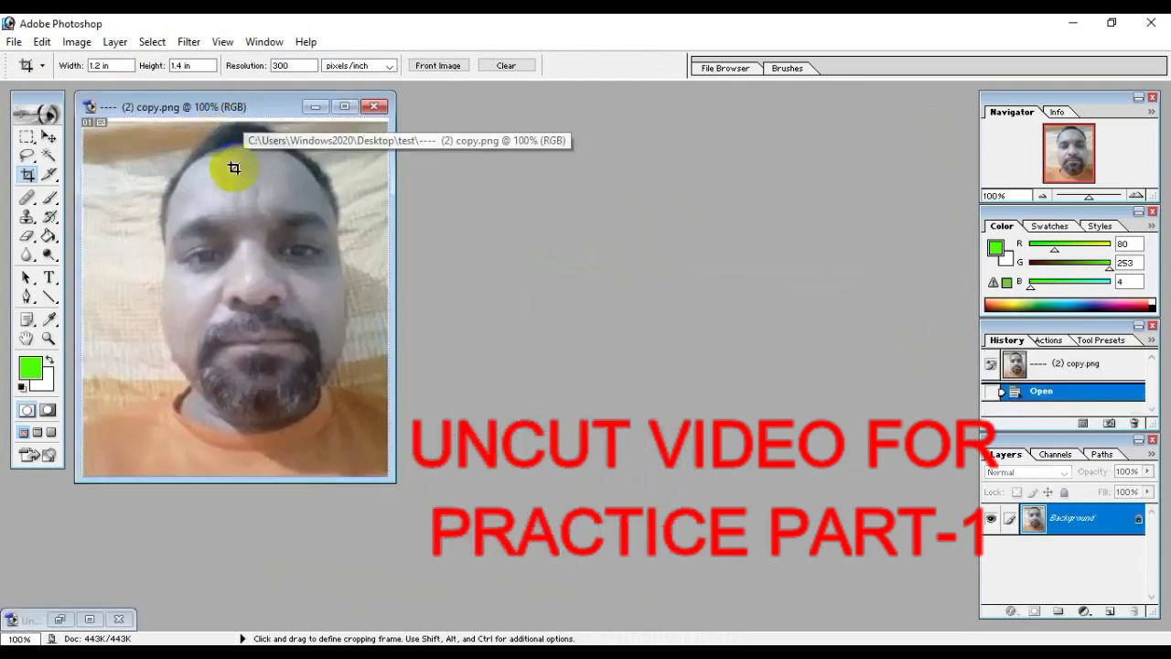
pyautogui.click(14, 44)
pyautogui.click(41, 62)
pyautogui.click(536, 269)
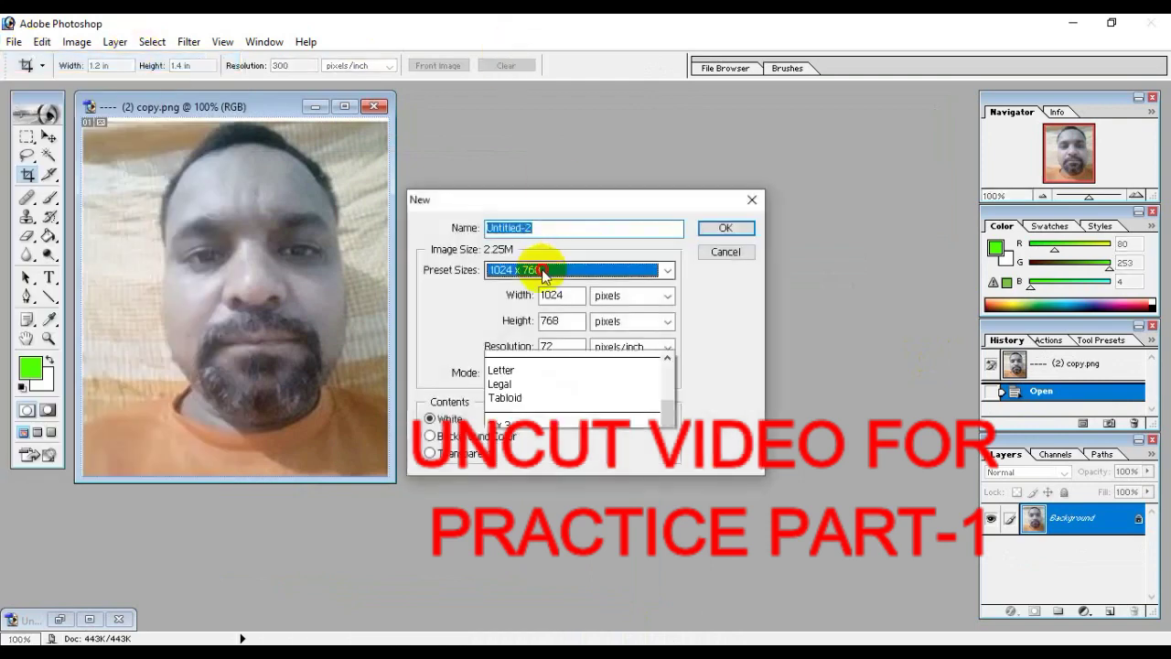